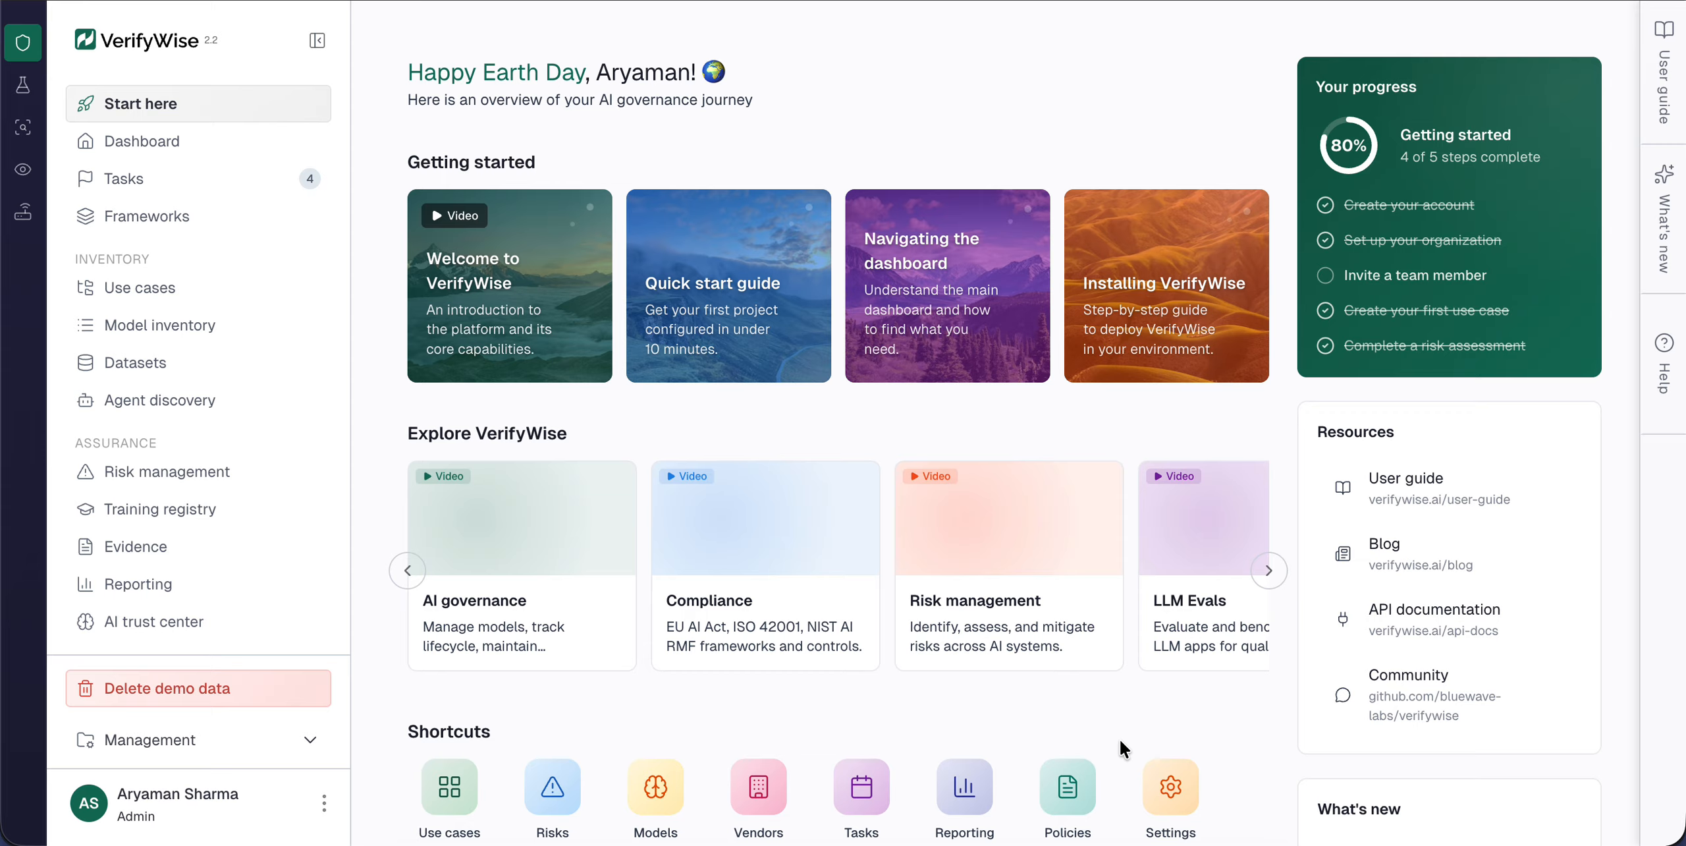
Step: Start a new use case without the AI screening and title it "AI-Powered Loan Approval Enginer"
click(207, 286)
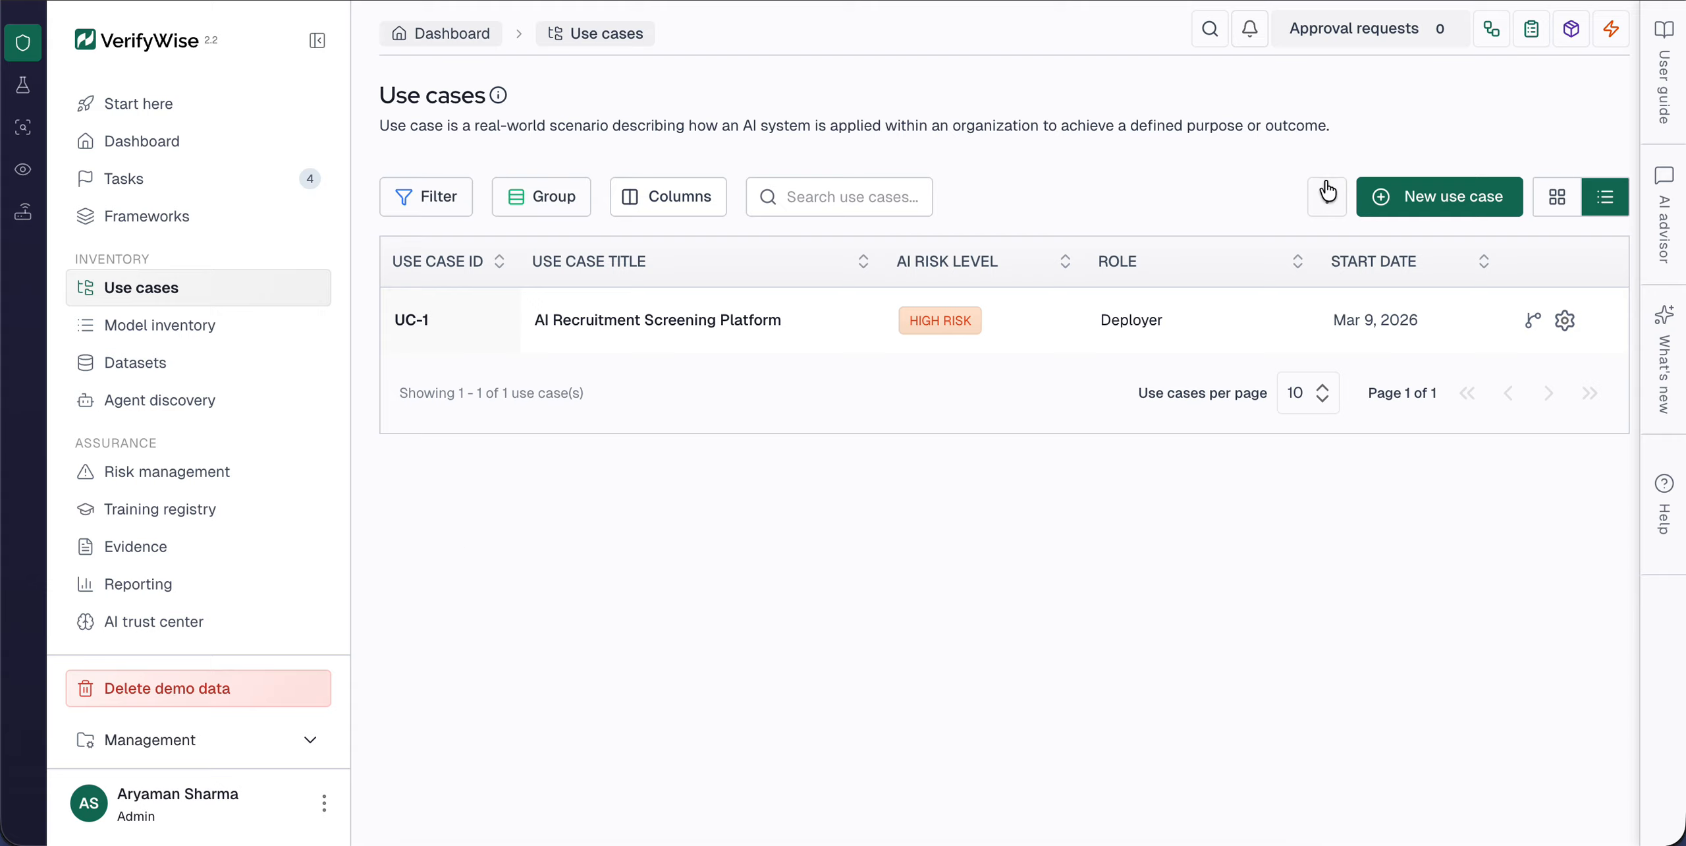
click(1394, 194)
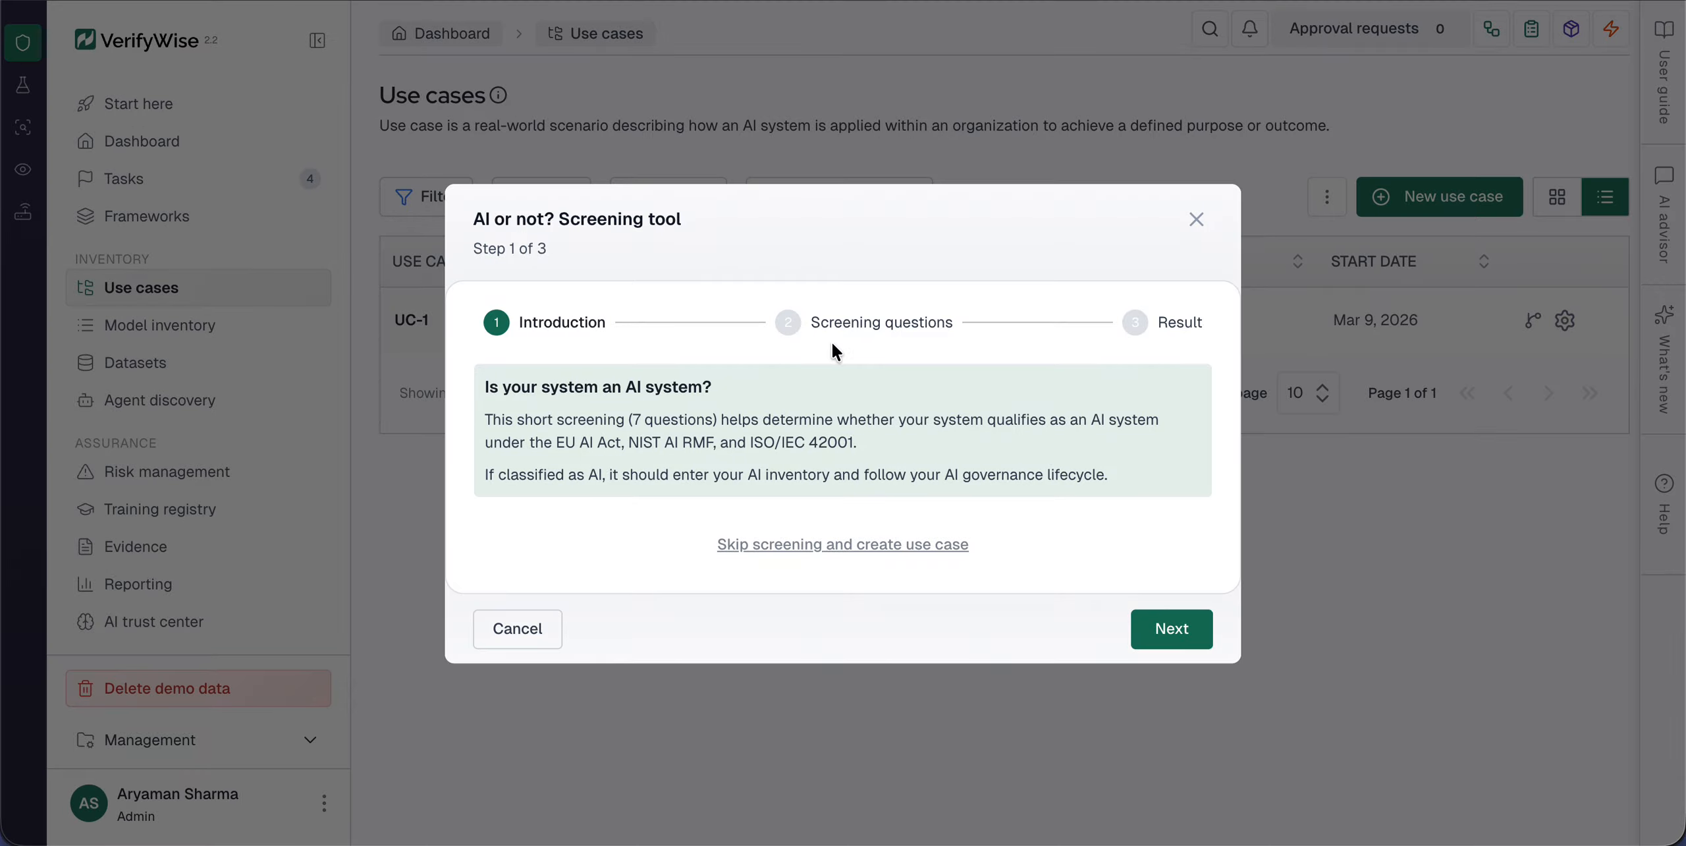
click(788, 544)
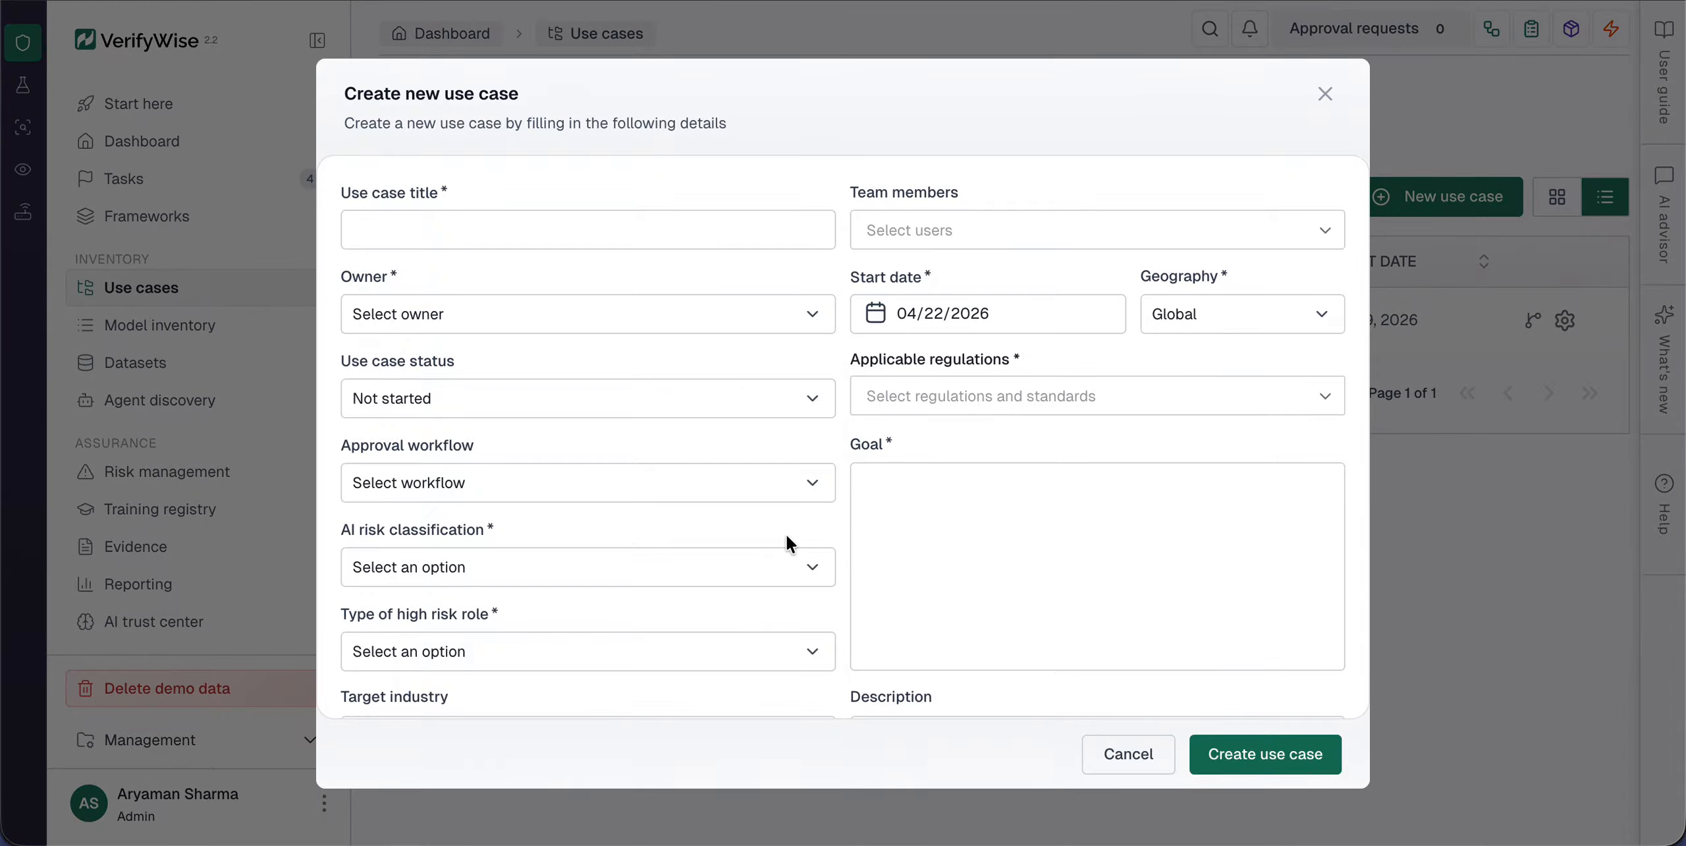
click(636, 229)
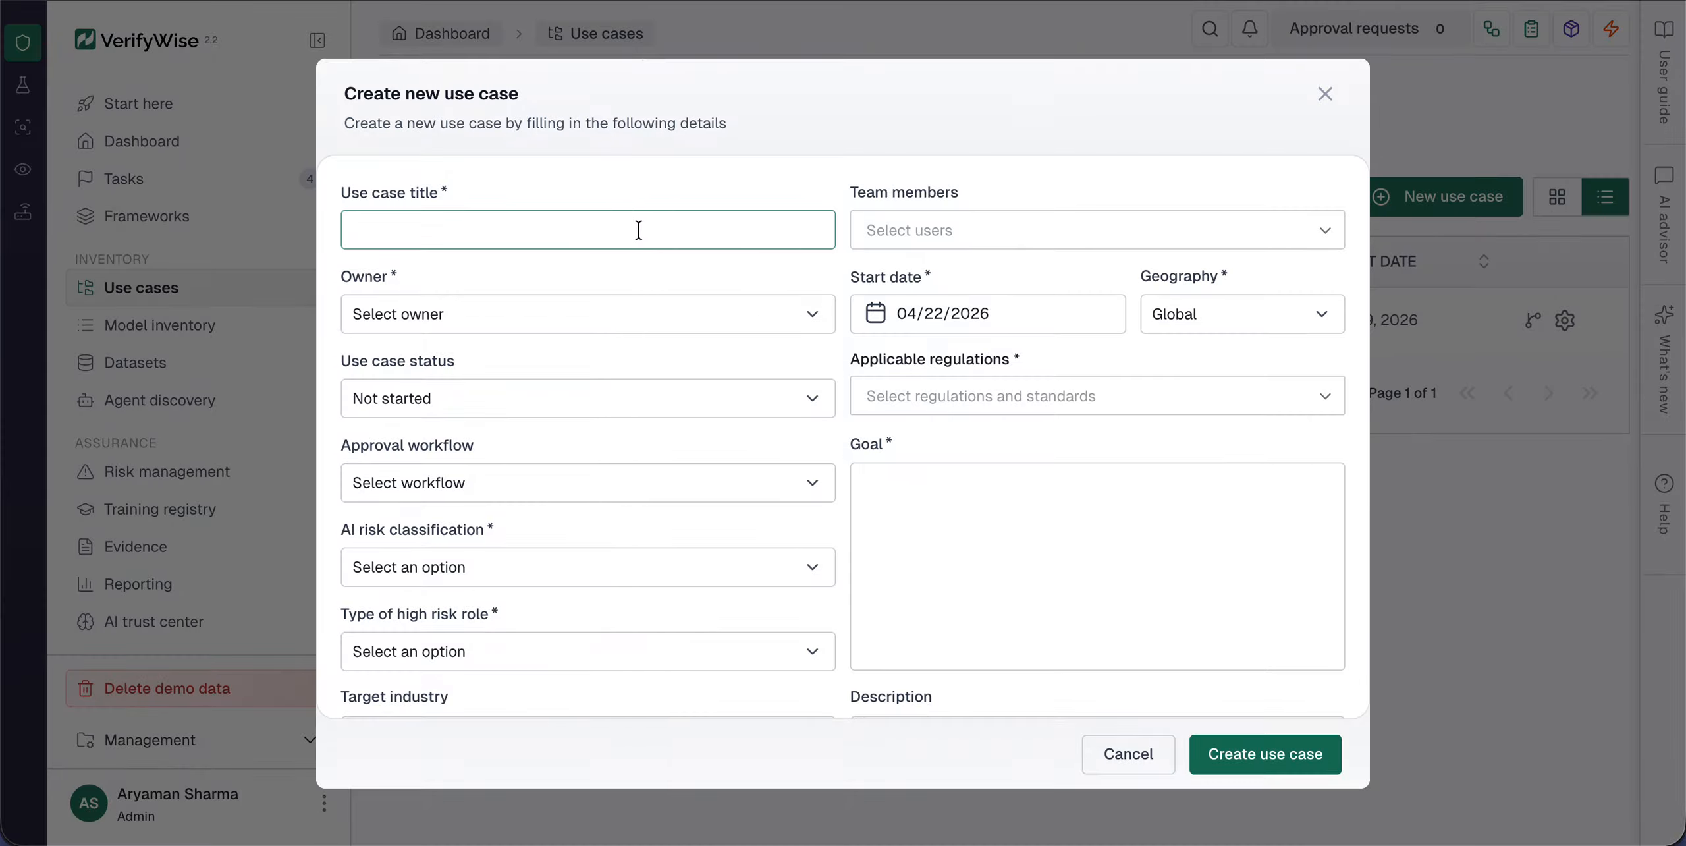
text(AI-)
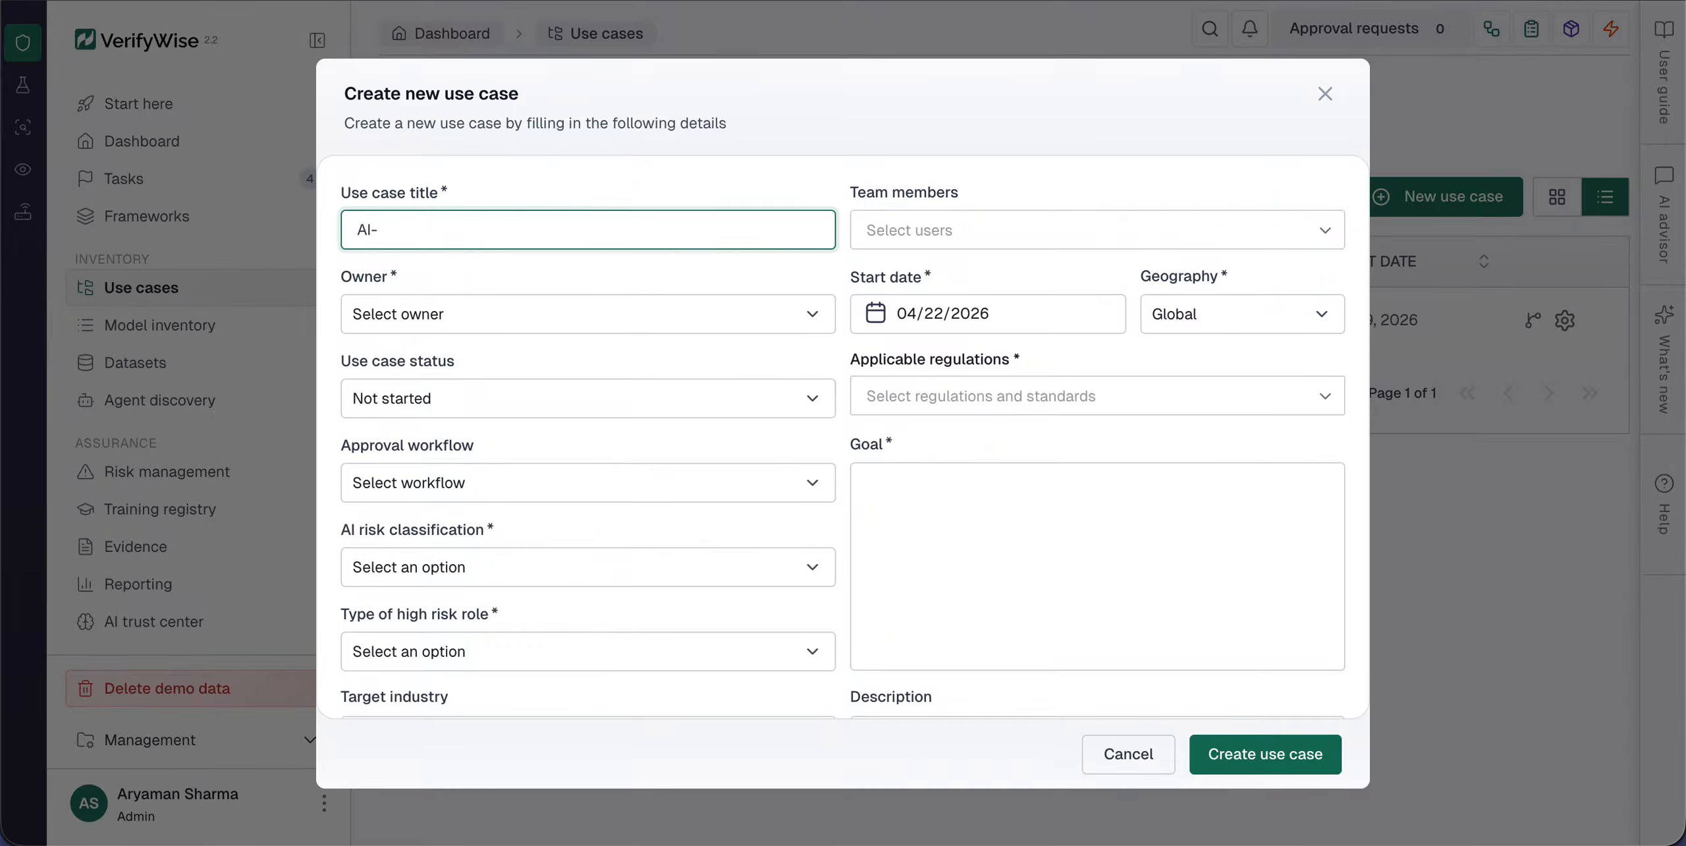
text(Powered Loan Approval )
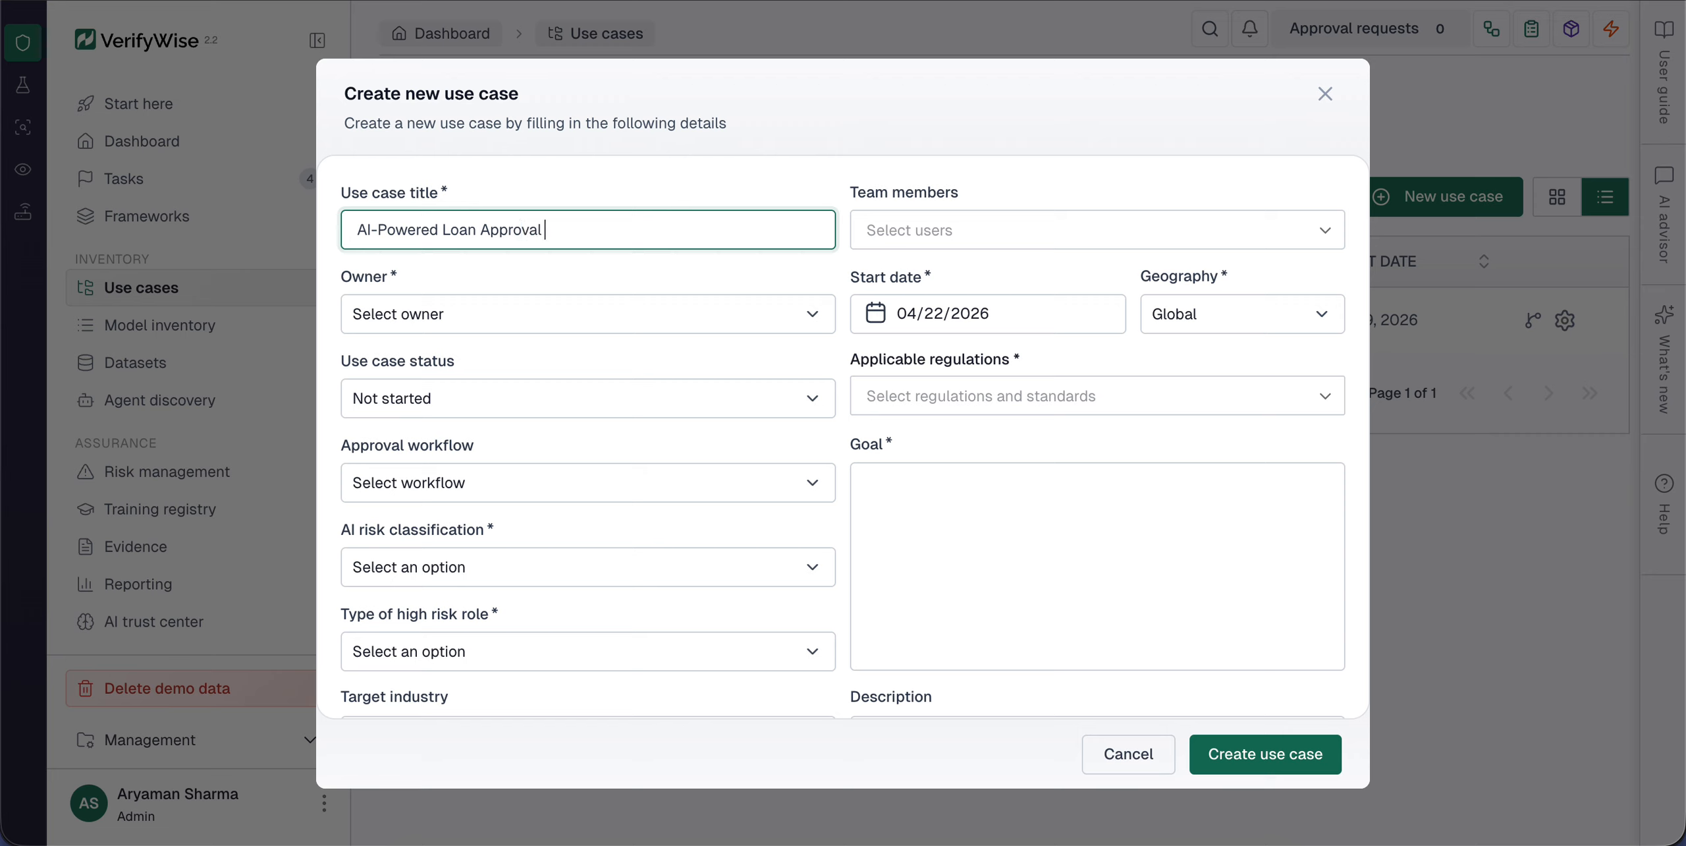
text(Enginer)
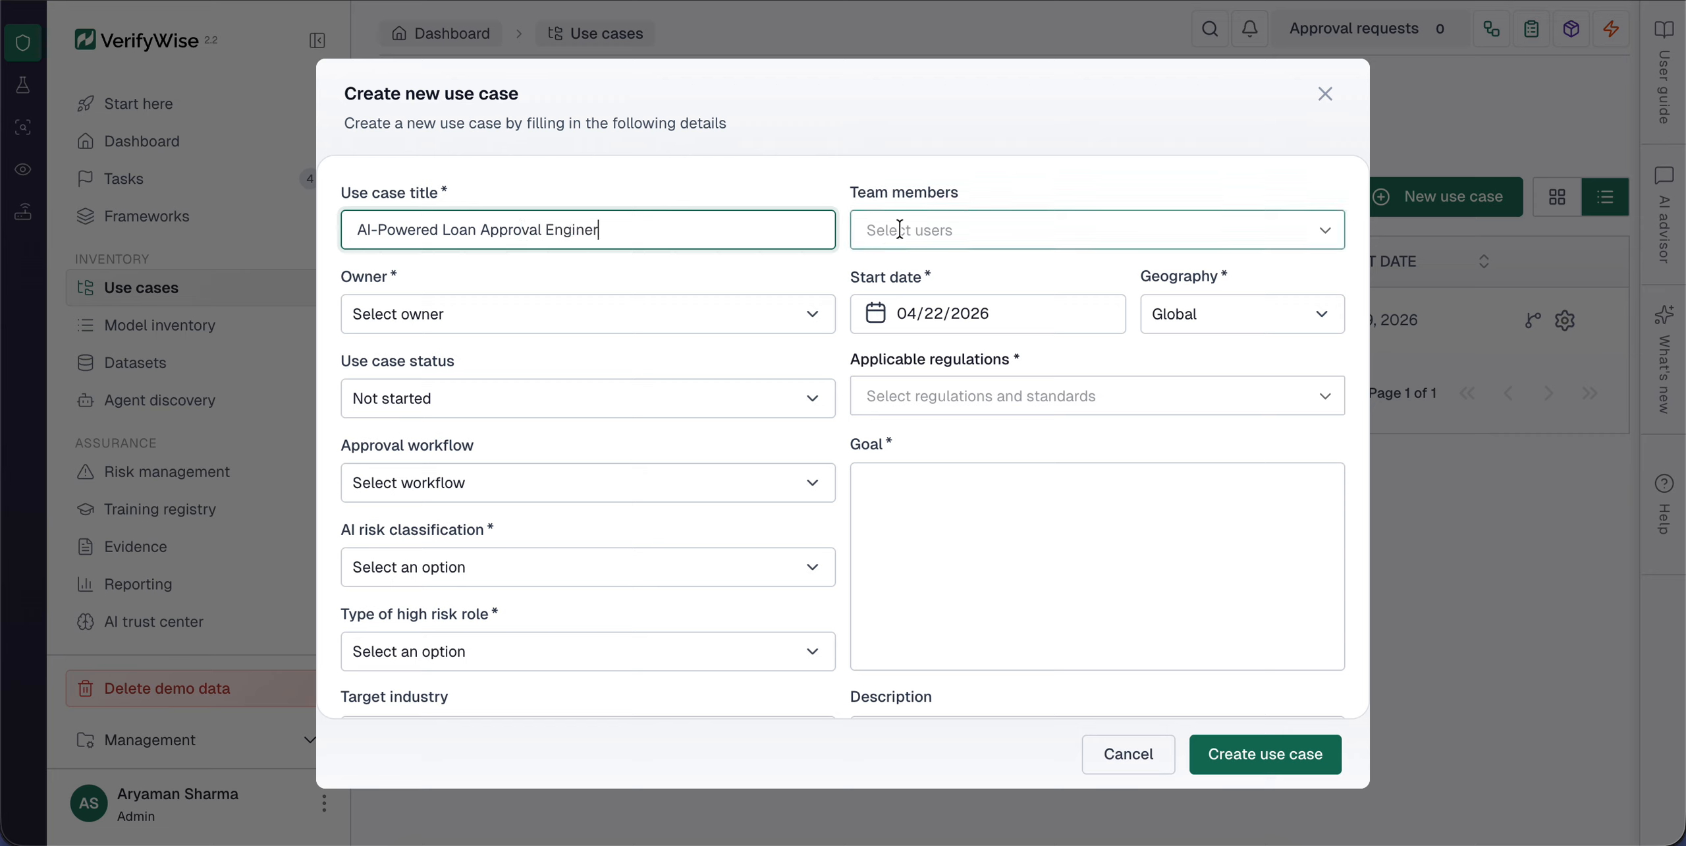
Step: Assign the admin user as the use case owner and set the use case status to In progress
click(689, 316)
click(606, 362)
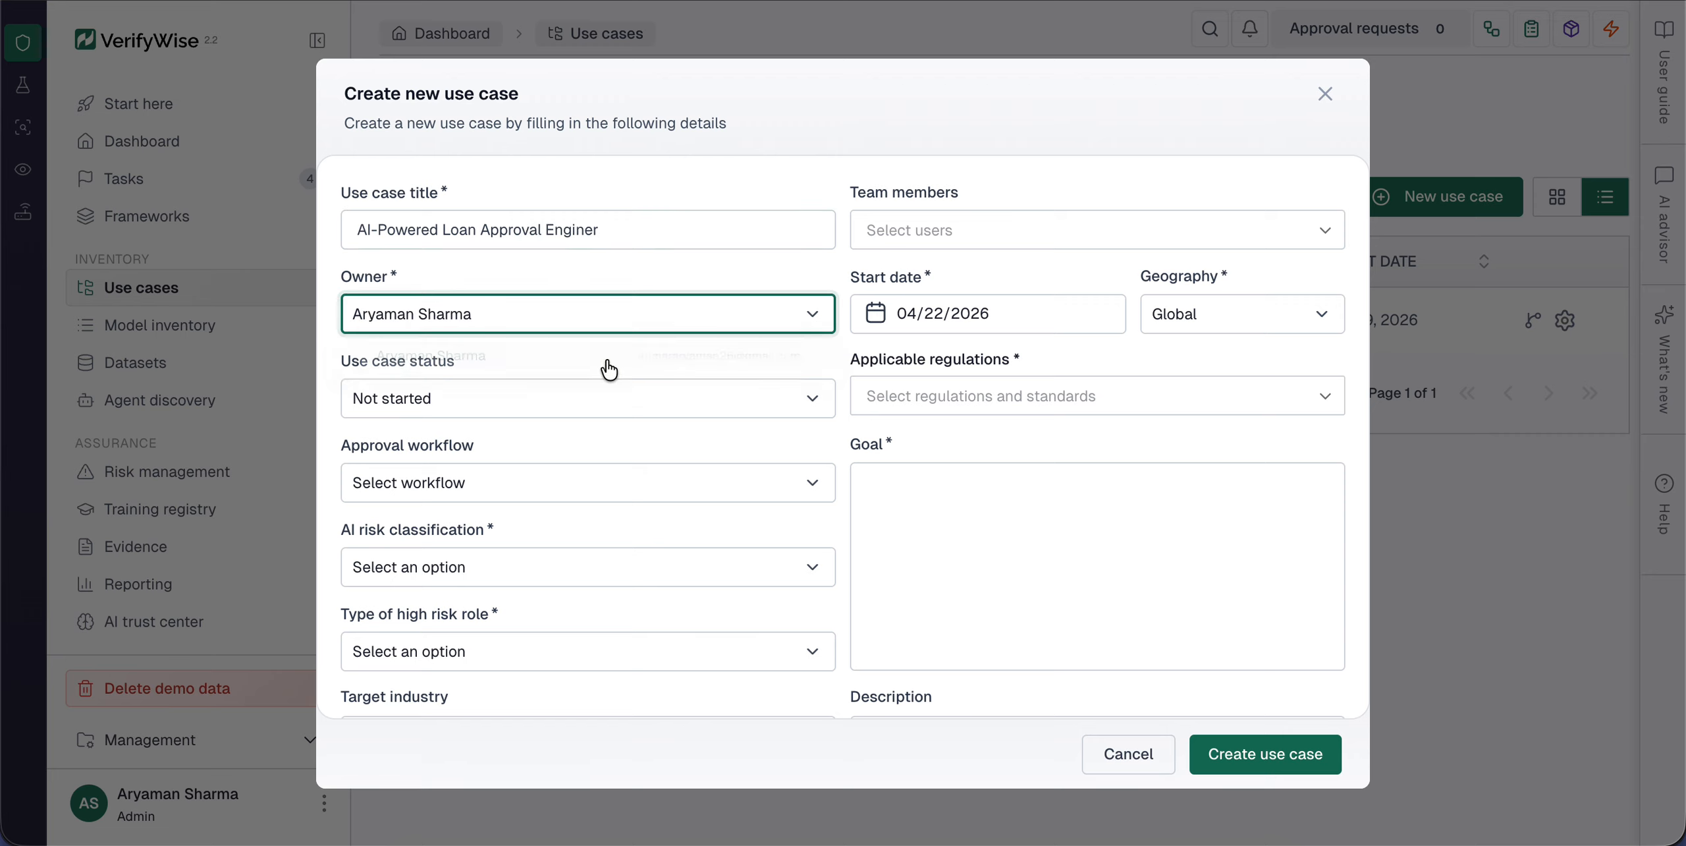
click(568, 400)
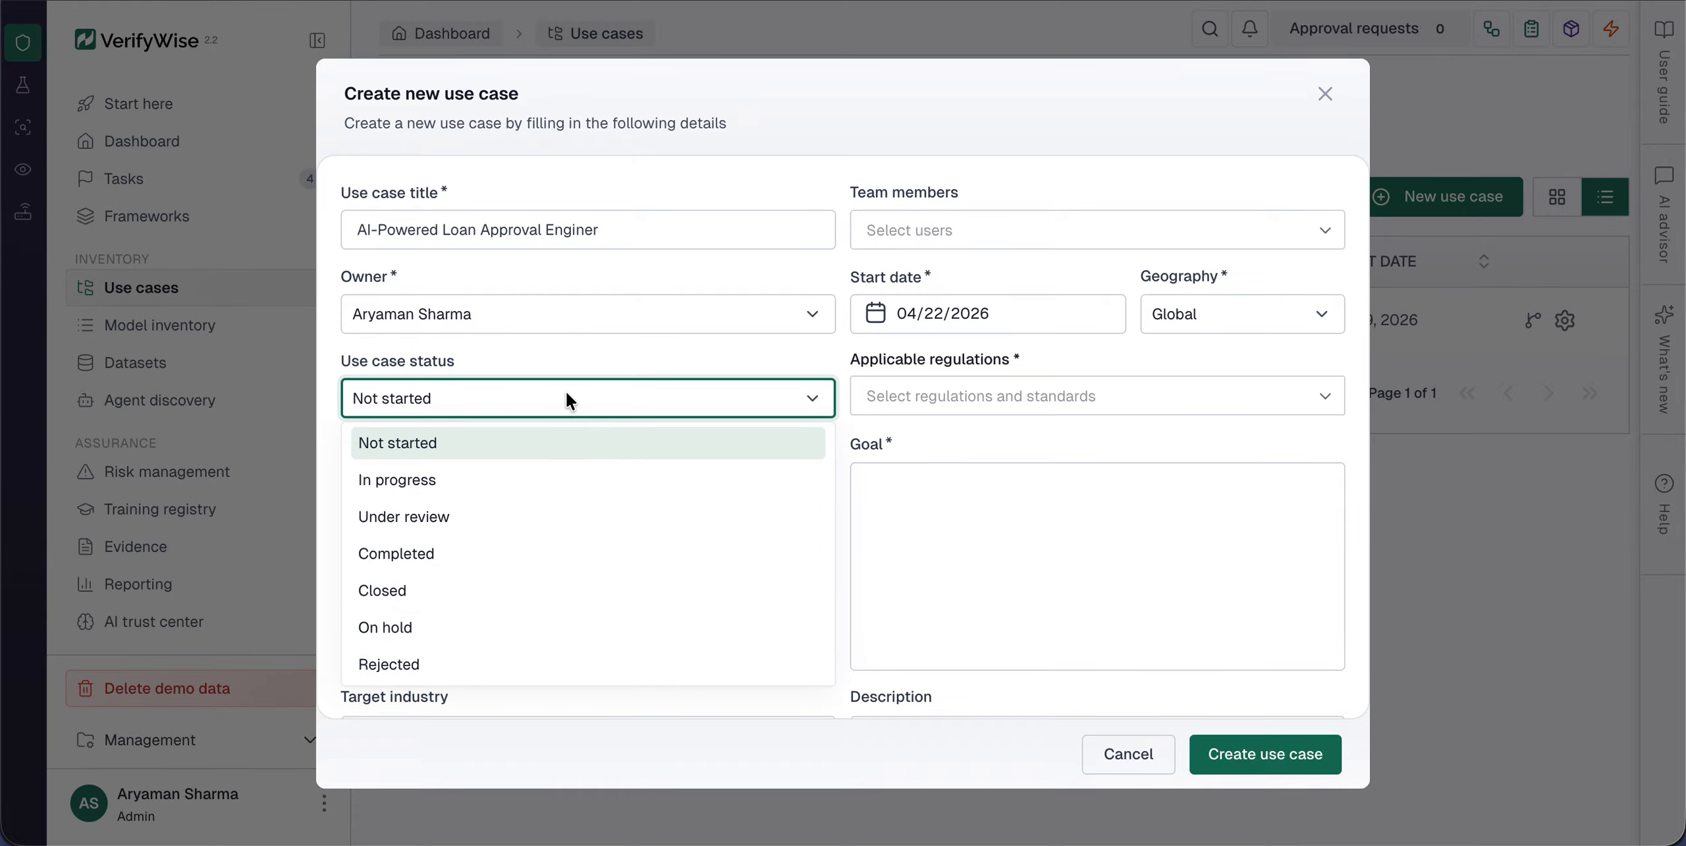
click(509, 479)
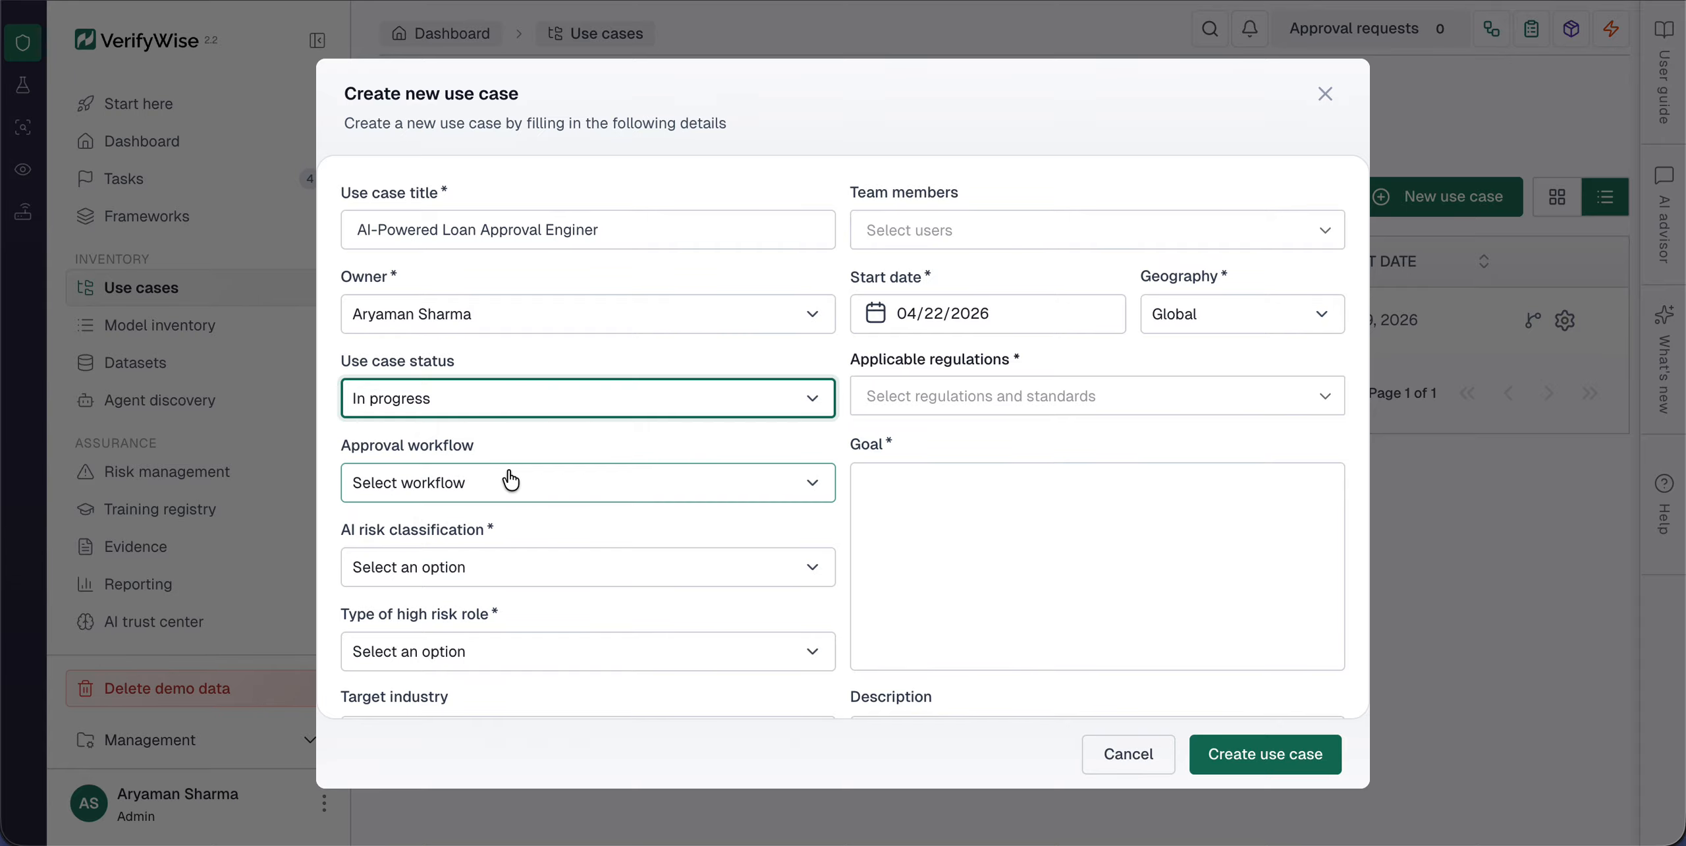
Step: Set the use case's start date to 04/23/2026
click(1020, 309)
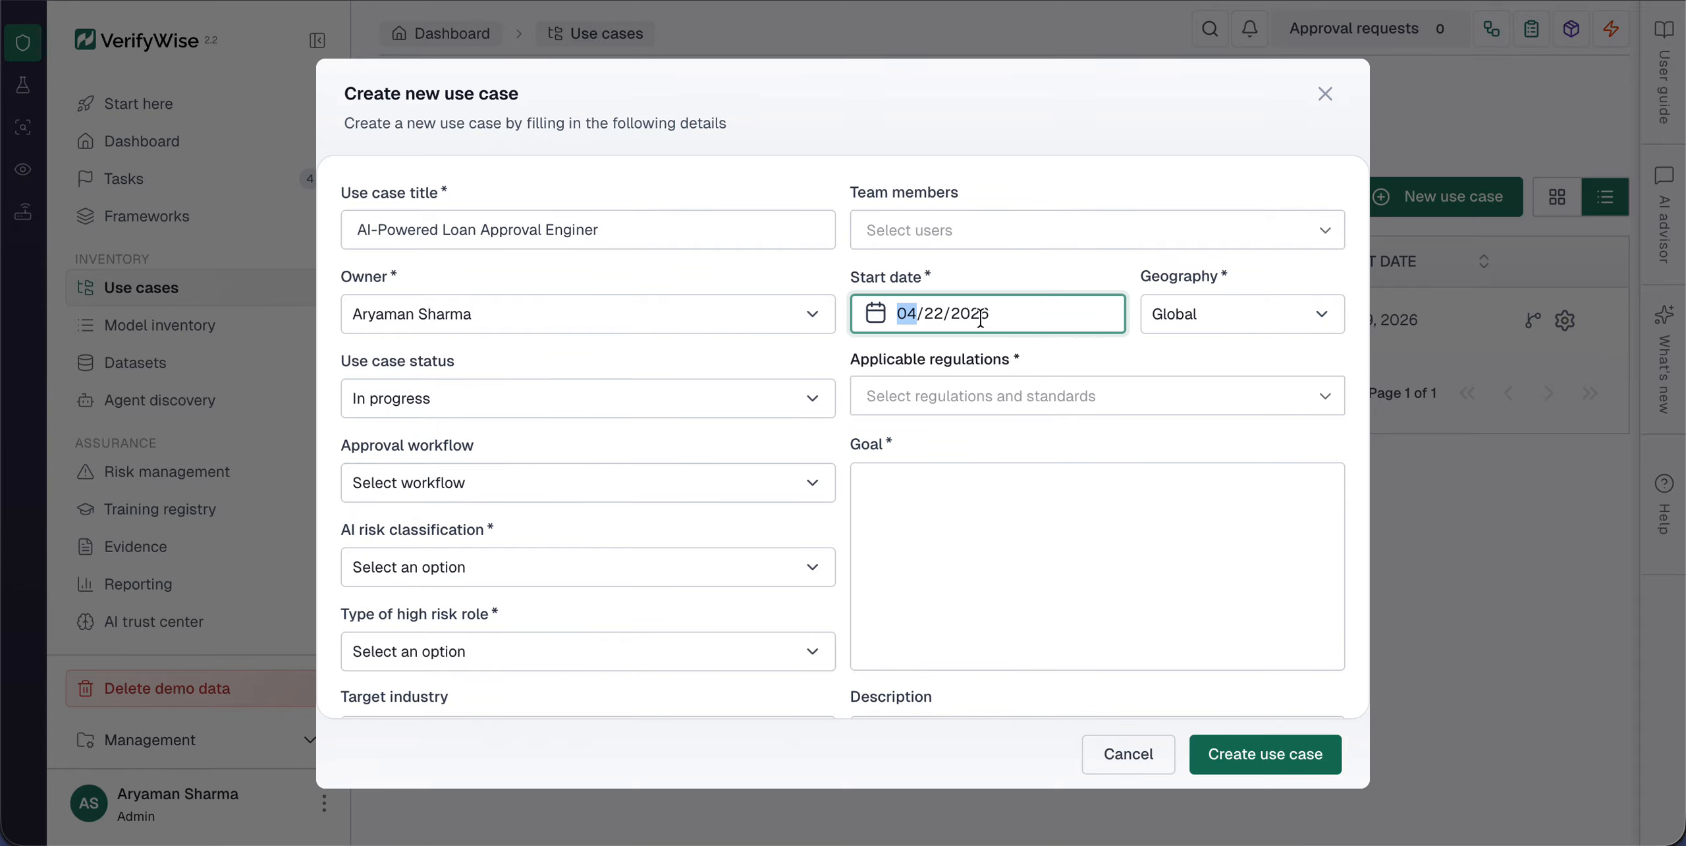
click(876, 323)
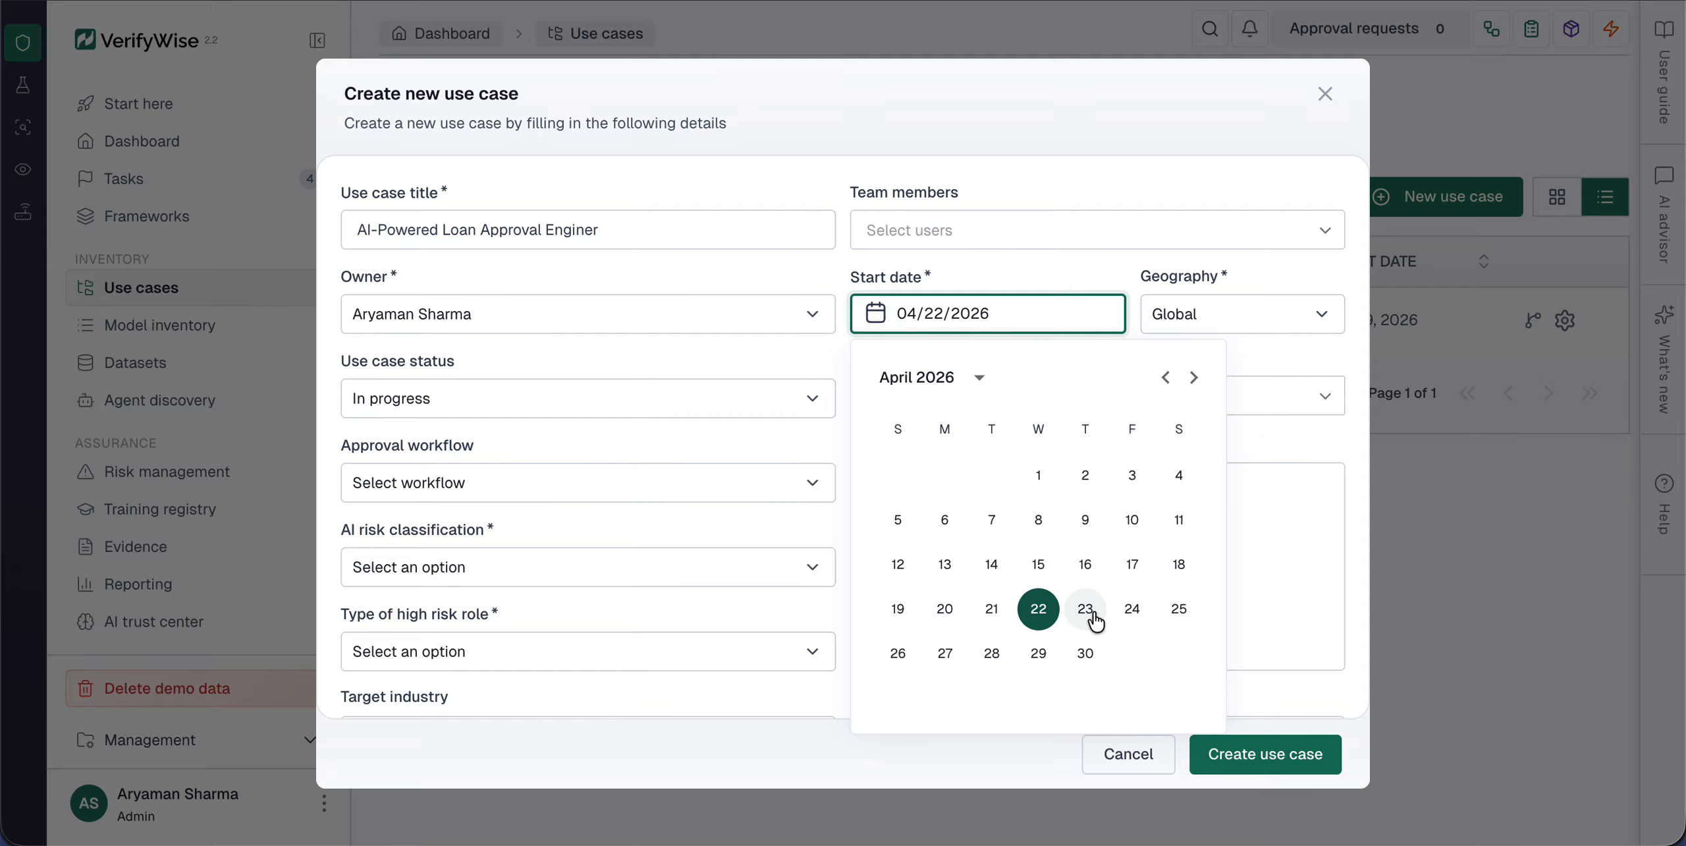
click(1087, 611)
Step: Set the geography to Europe and add EU AI Act as the applicable regulation
click(1211, 314)
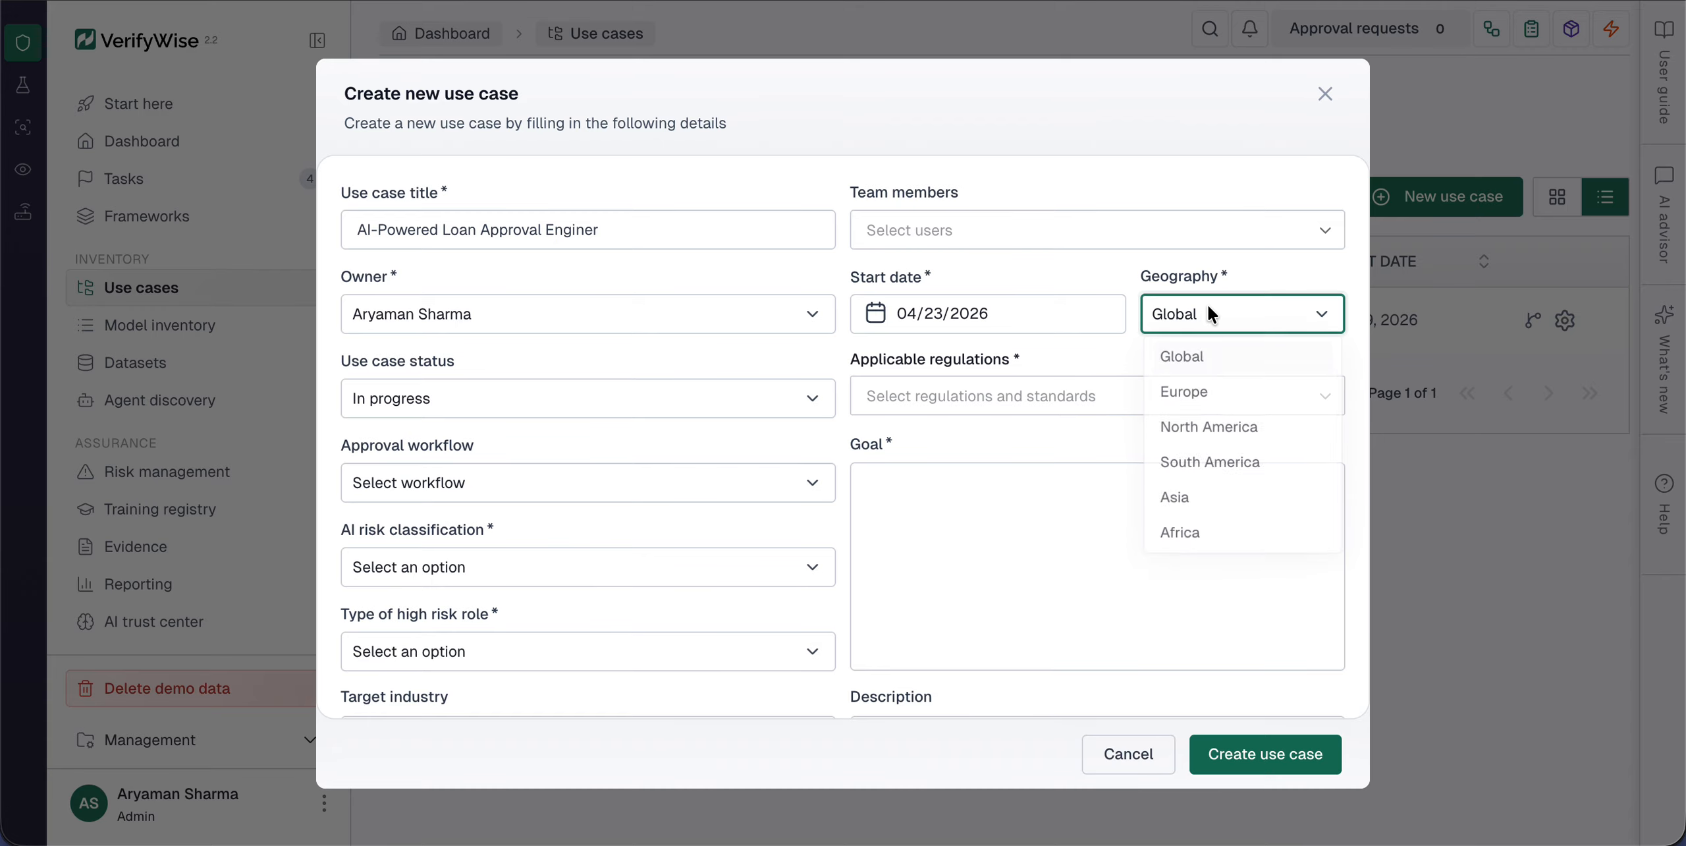
click(1219, 406)
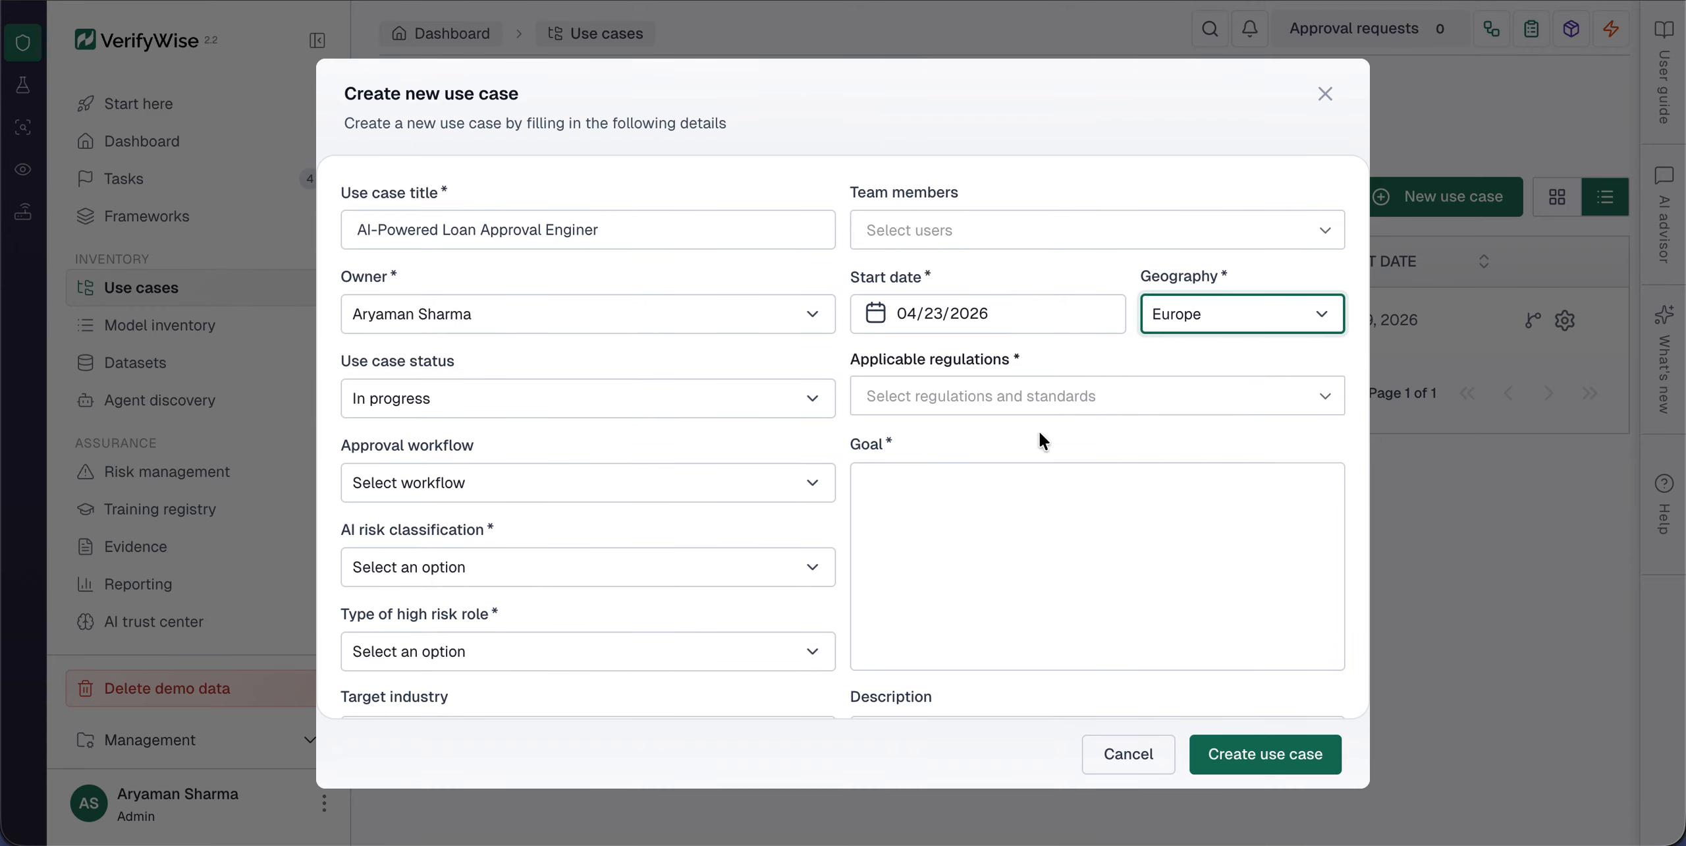
click(992, 395)
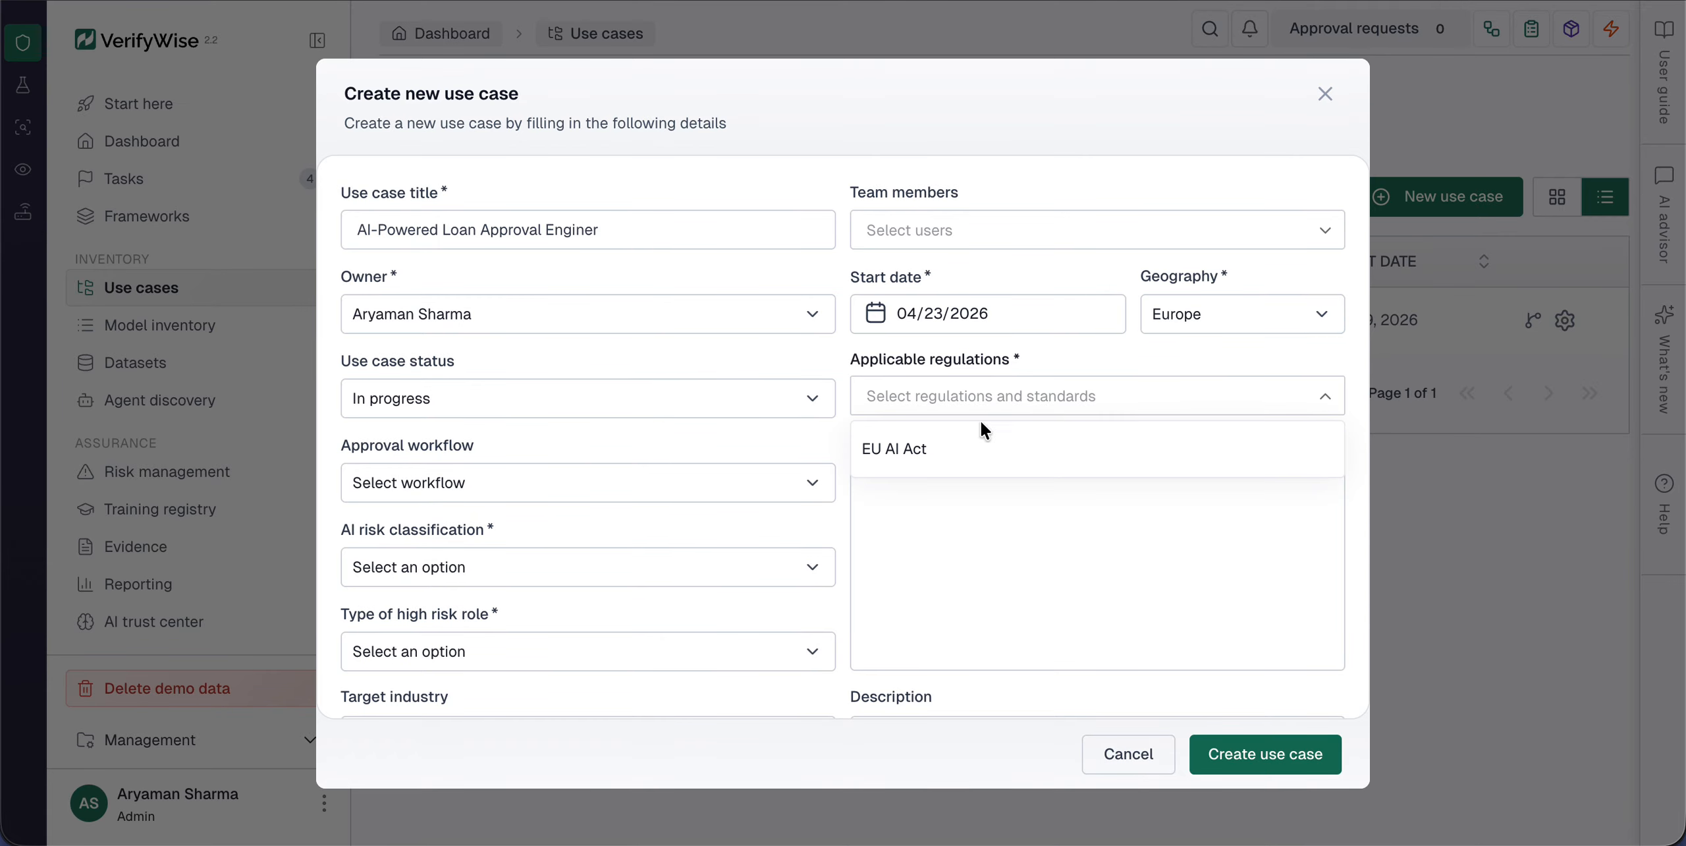
click(967, 447)
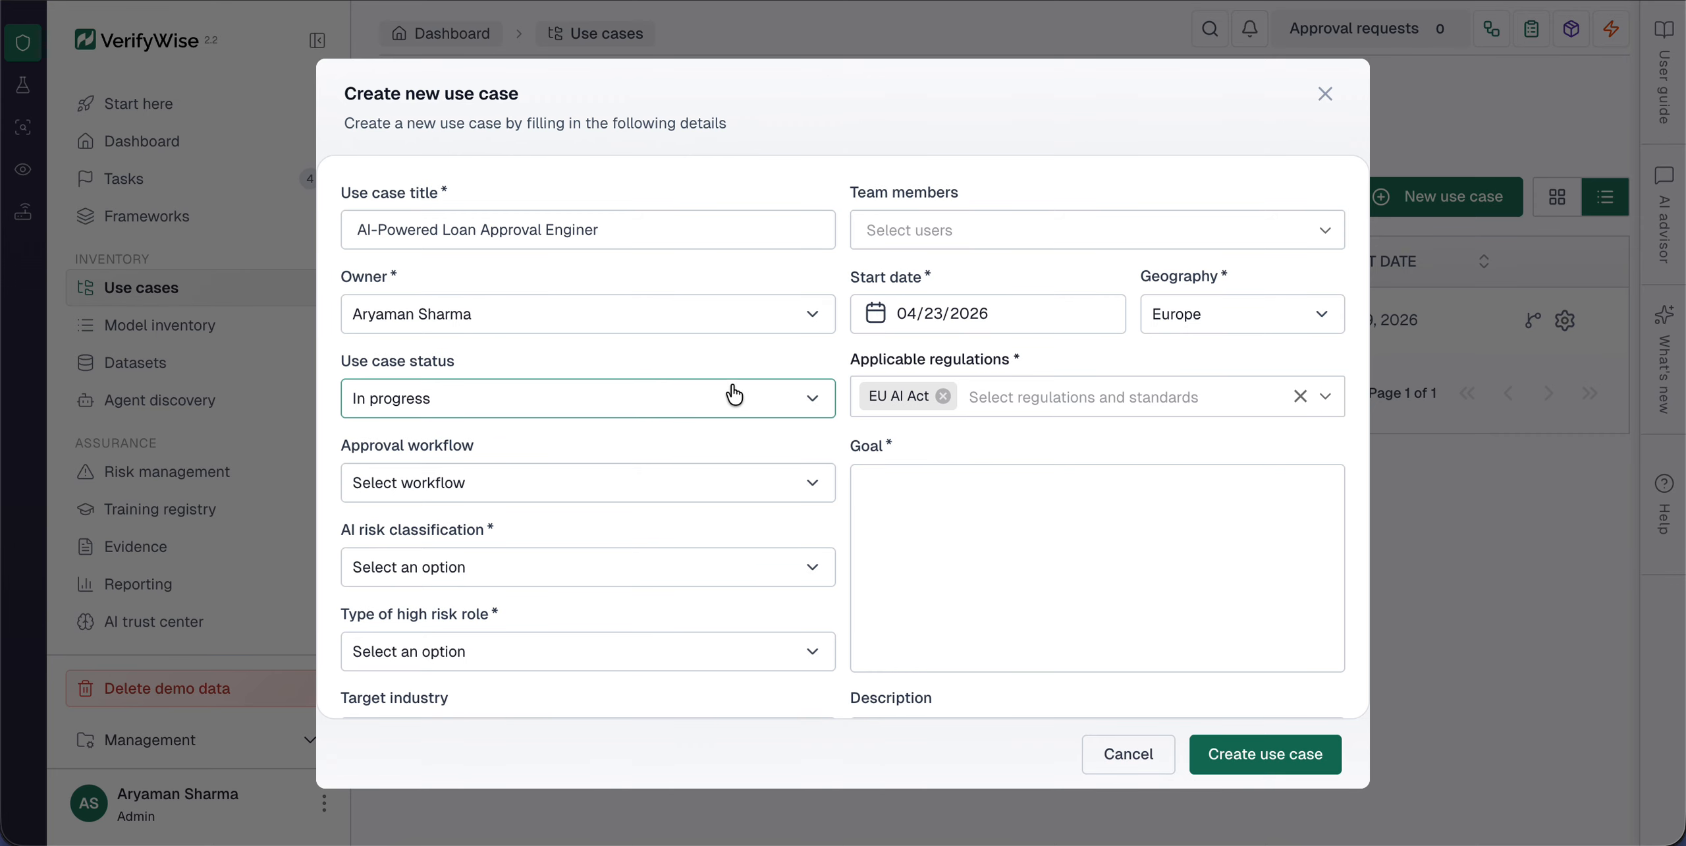
Step: Set the type of high risk role to Deployer and the AI risk classification to High risk
scroll(643, 448, down, 1)
click(611, 632)
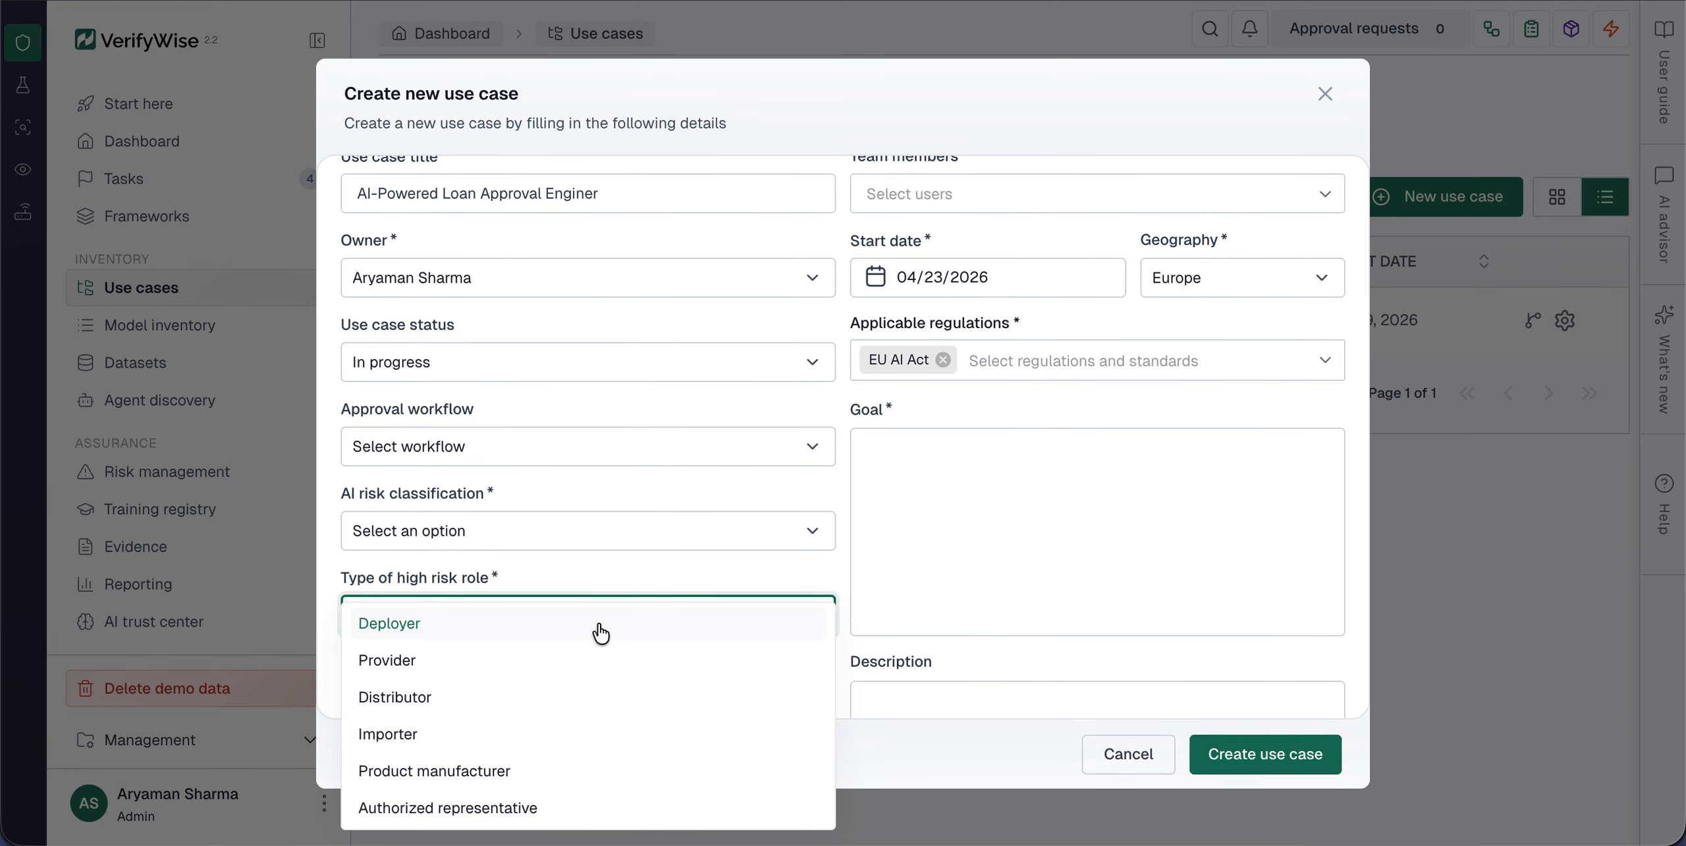
click(600, 634)
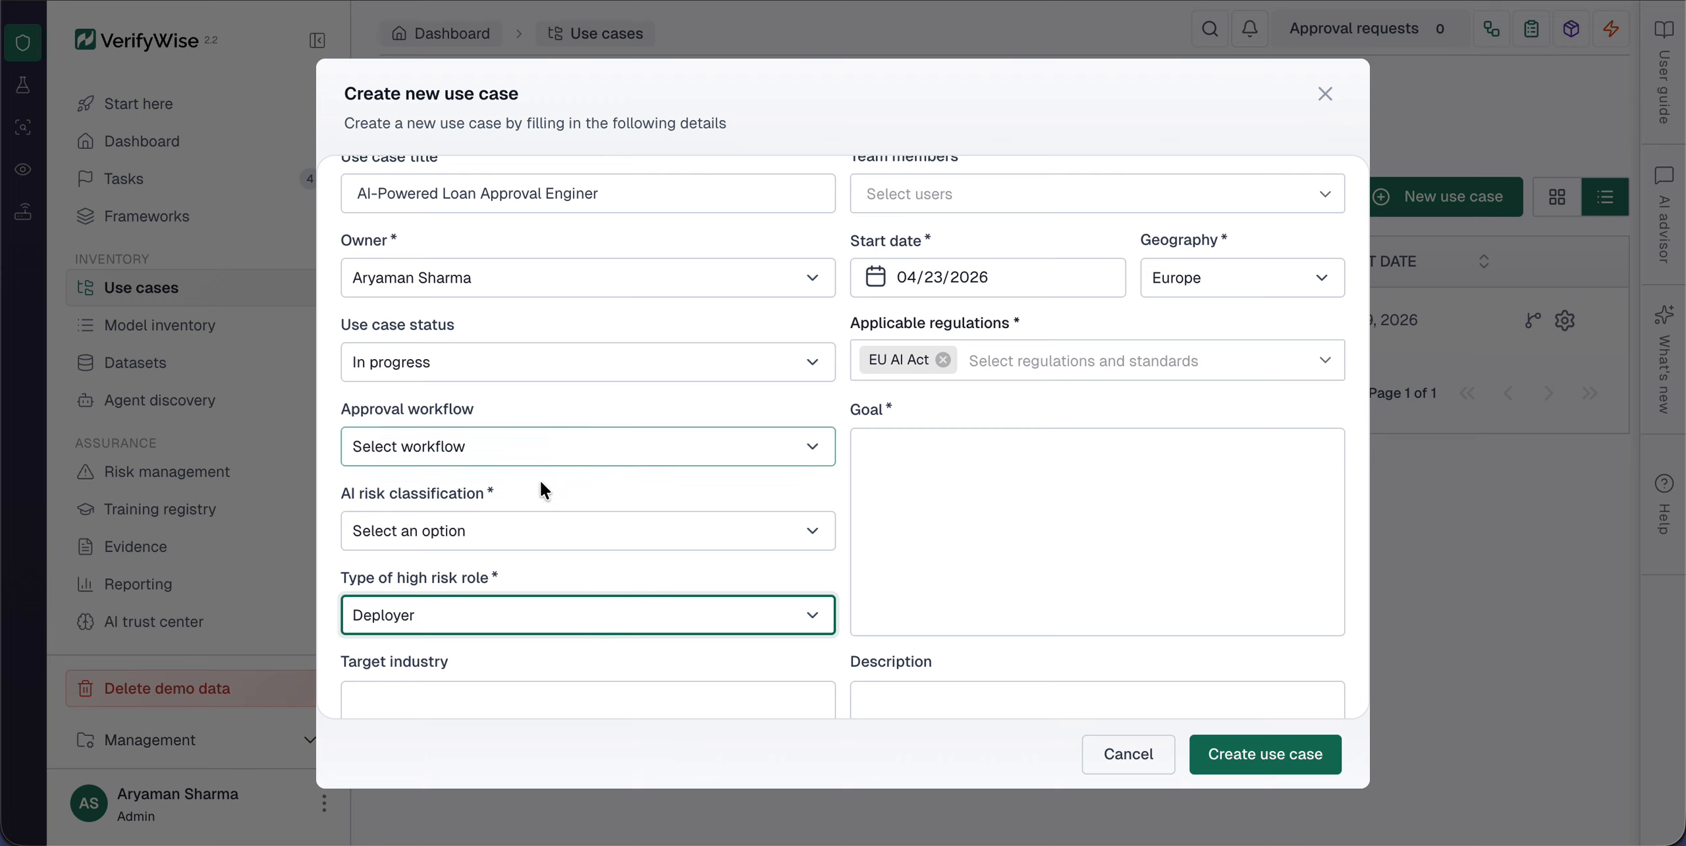
click(522, 526)
click(476, 620)
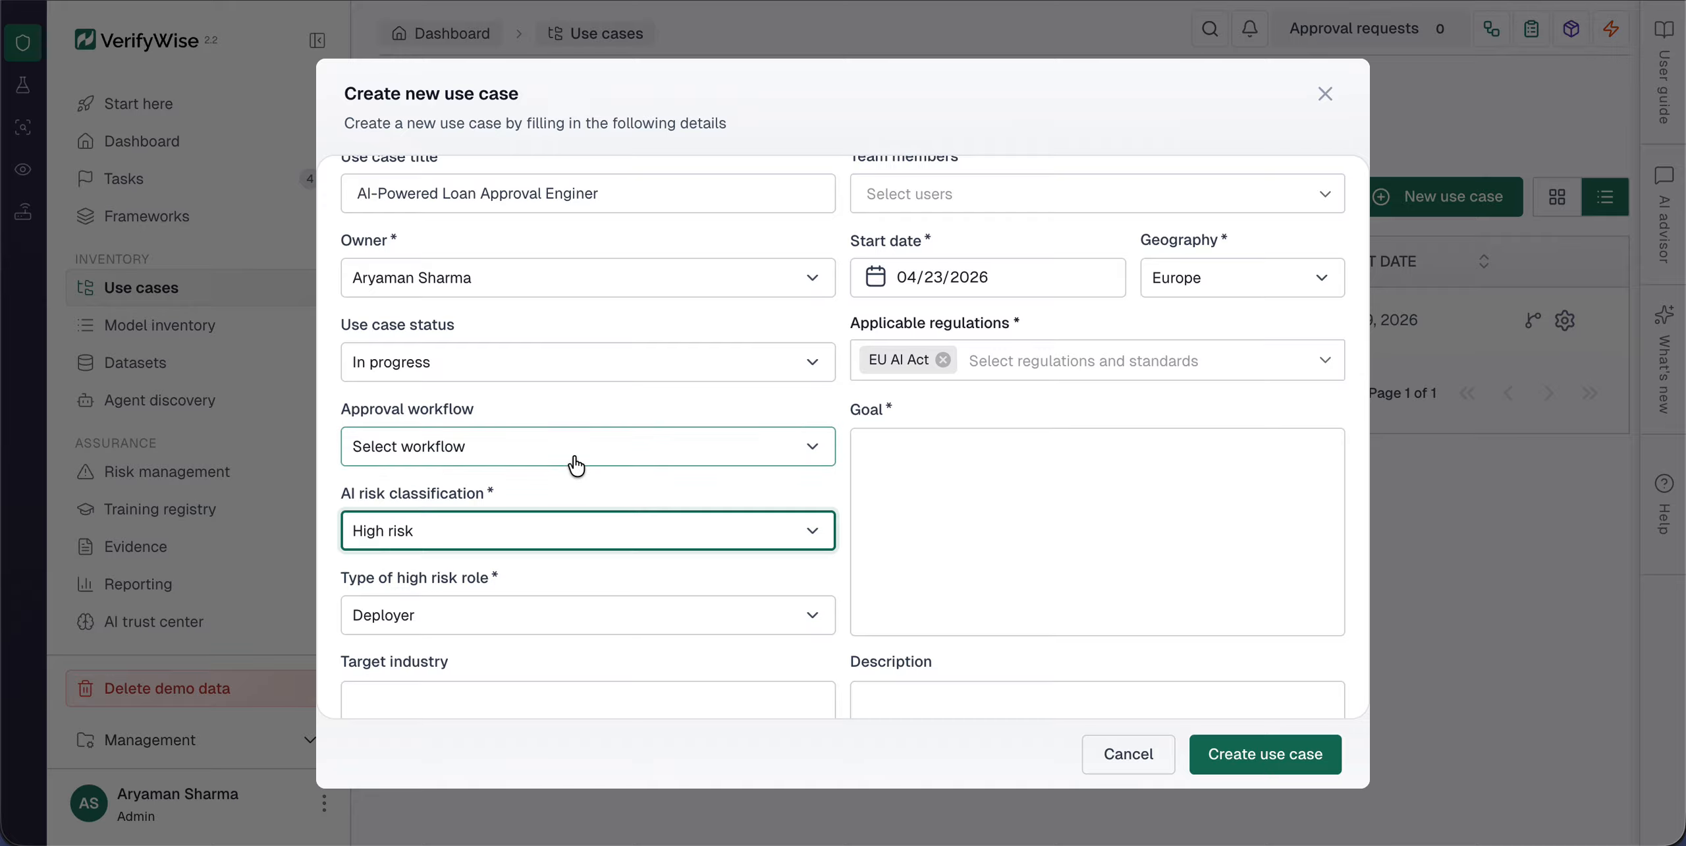
scroll(575, 464, down, 2)
click(645, 318)
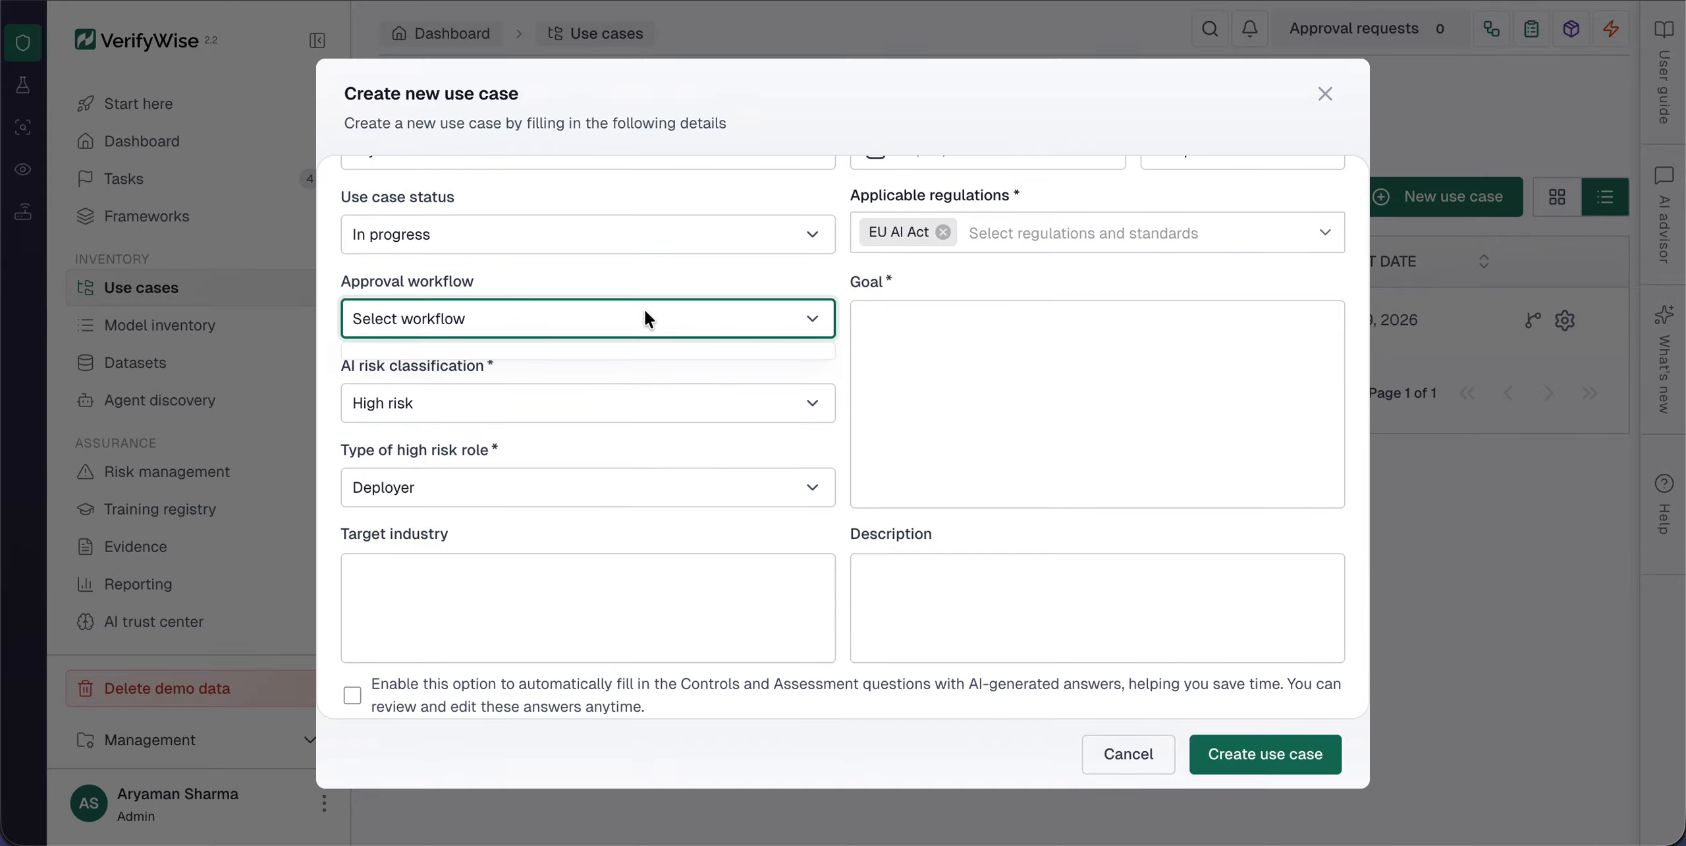
click(990, 351)
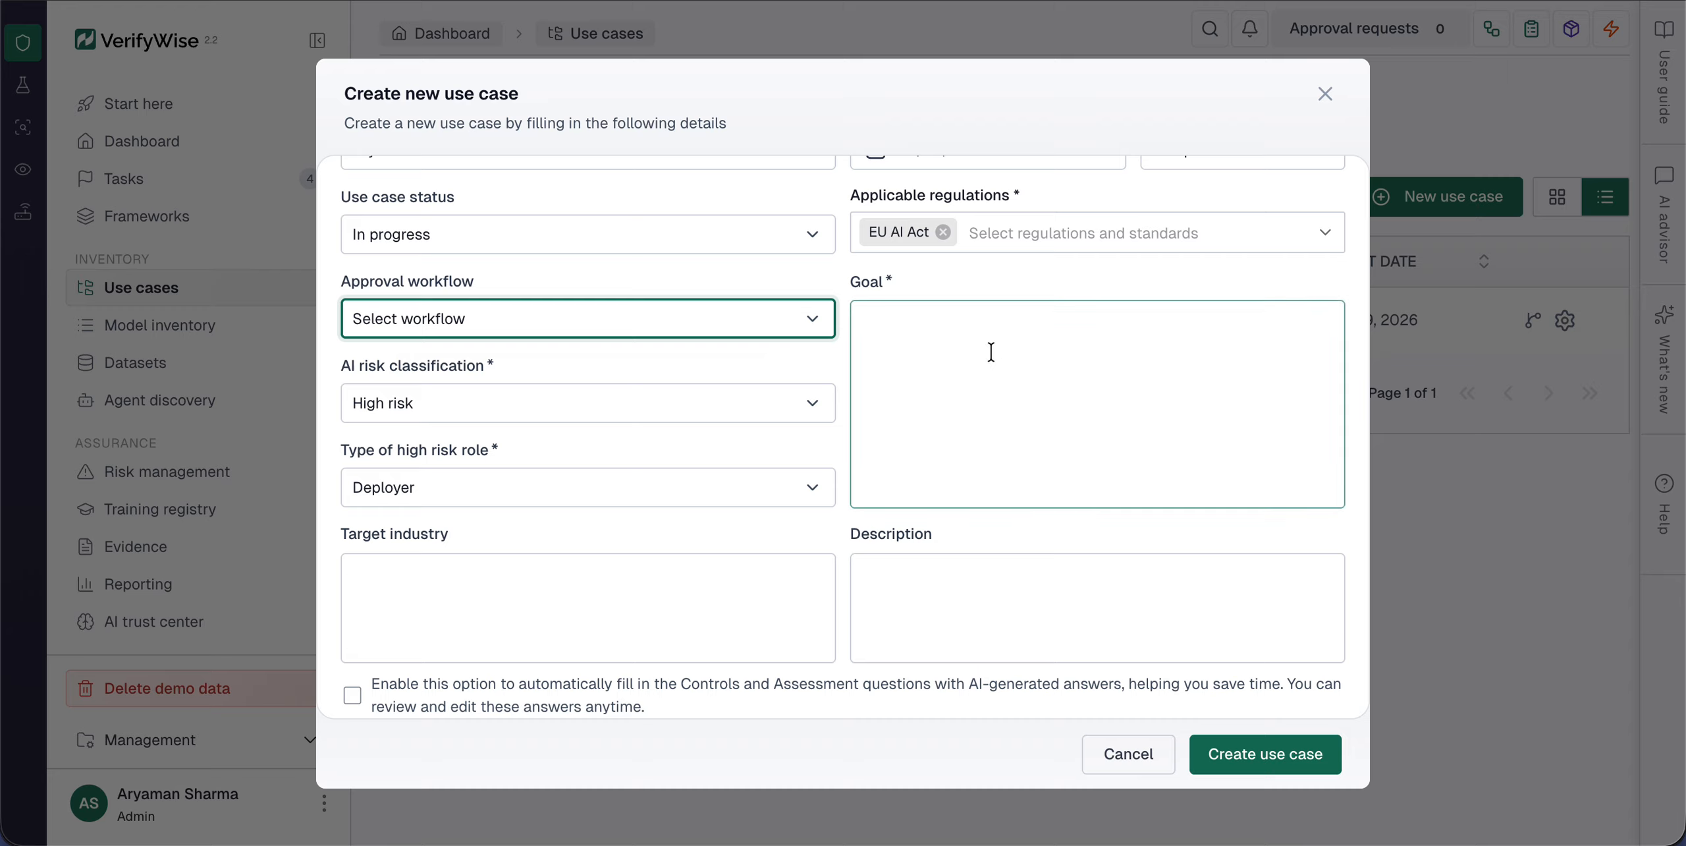
Step: Enter the goal "Automate first-pass credit decisions for personal laonds under 50K Euros."
click(990, 350)
text(Auto)
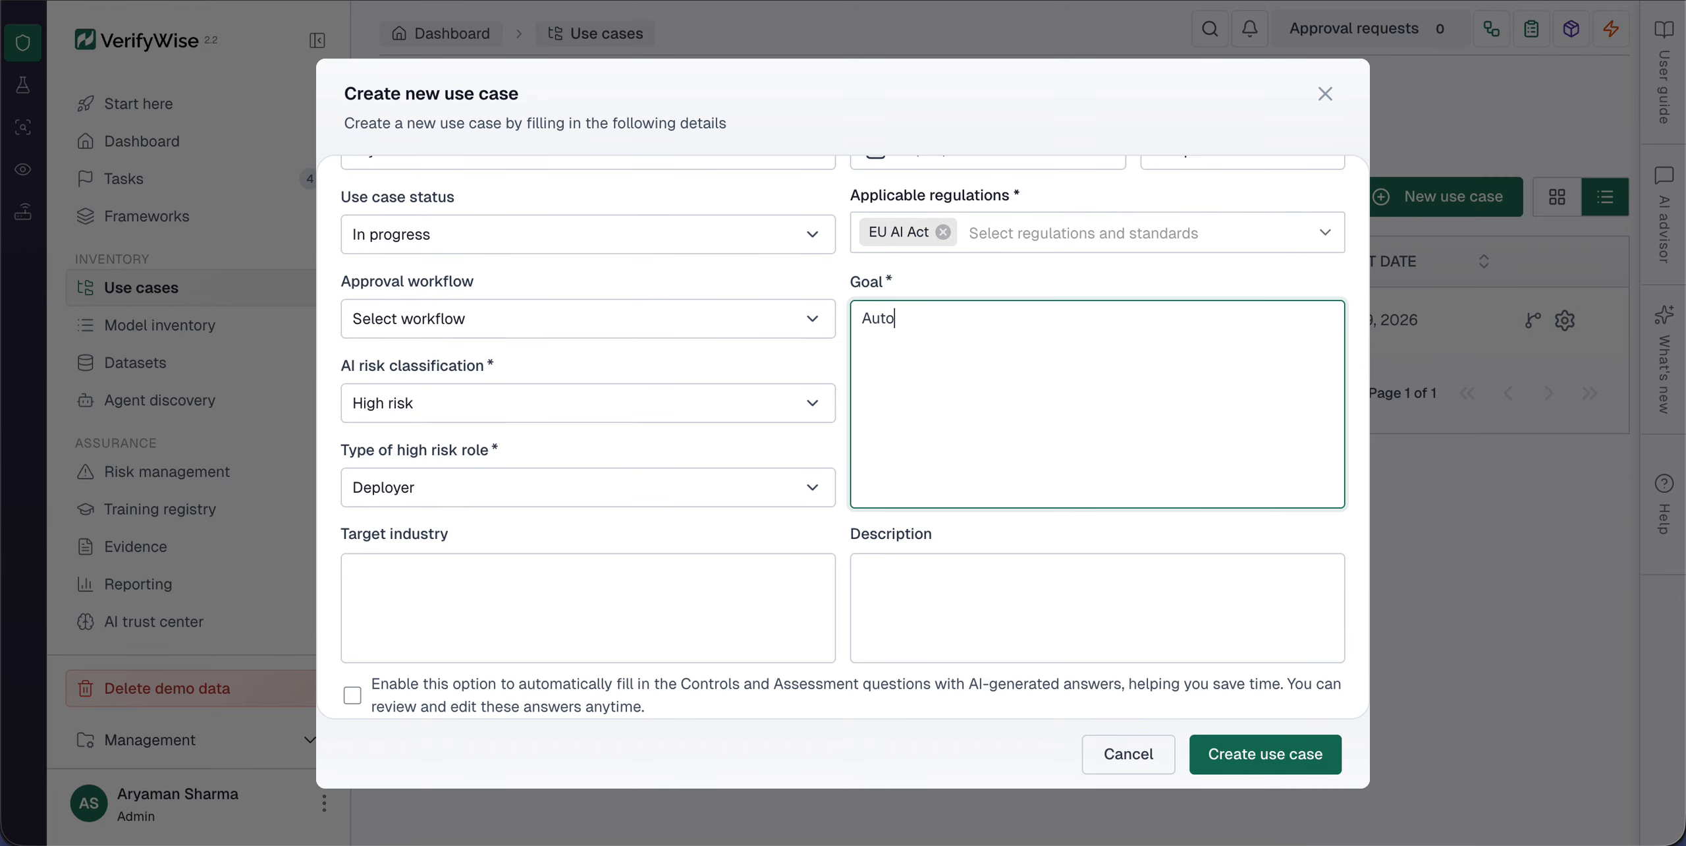
text(mate first-pass credi)
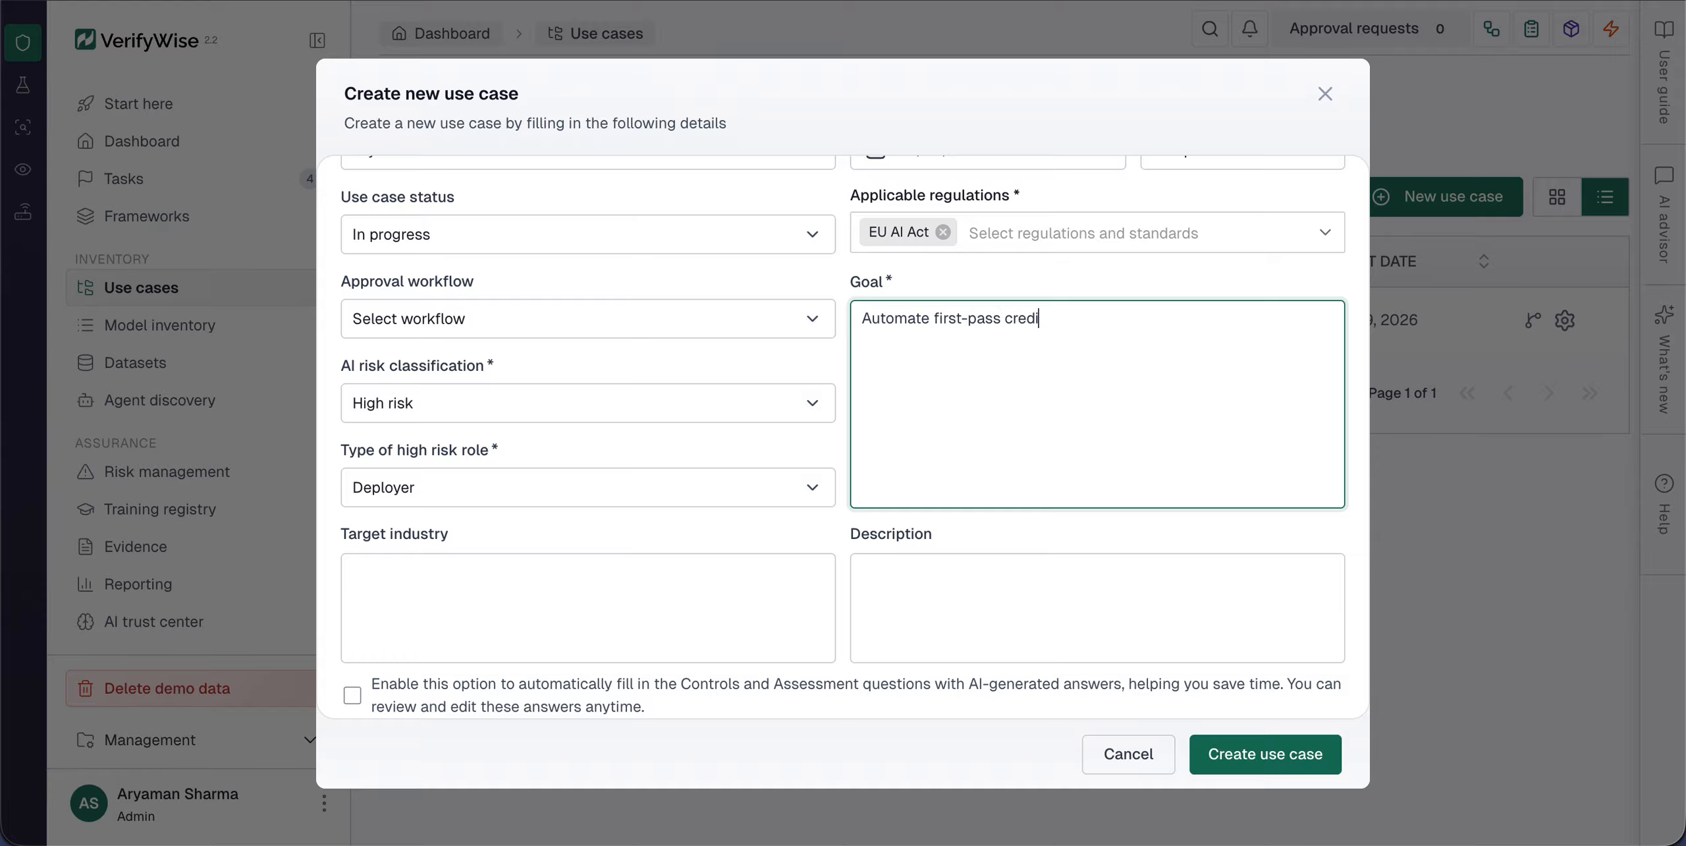
text(t decisions for person)
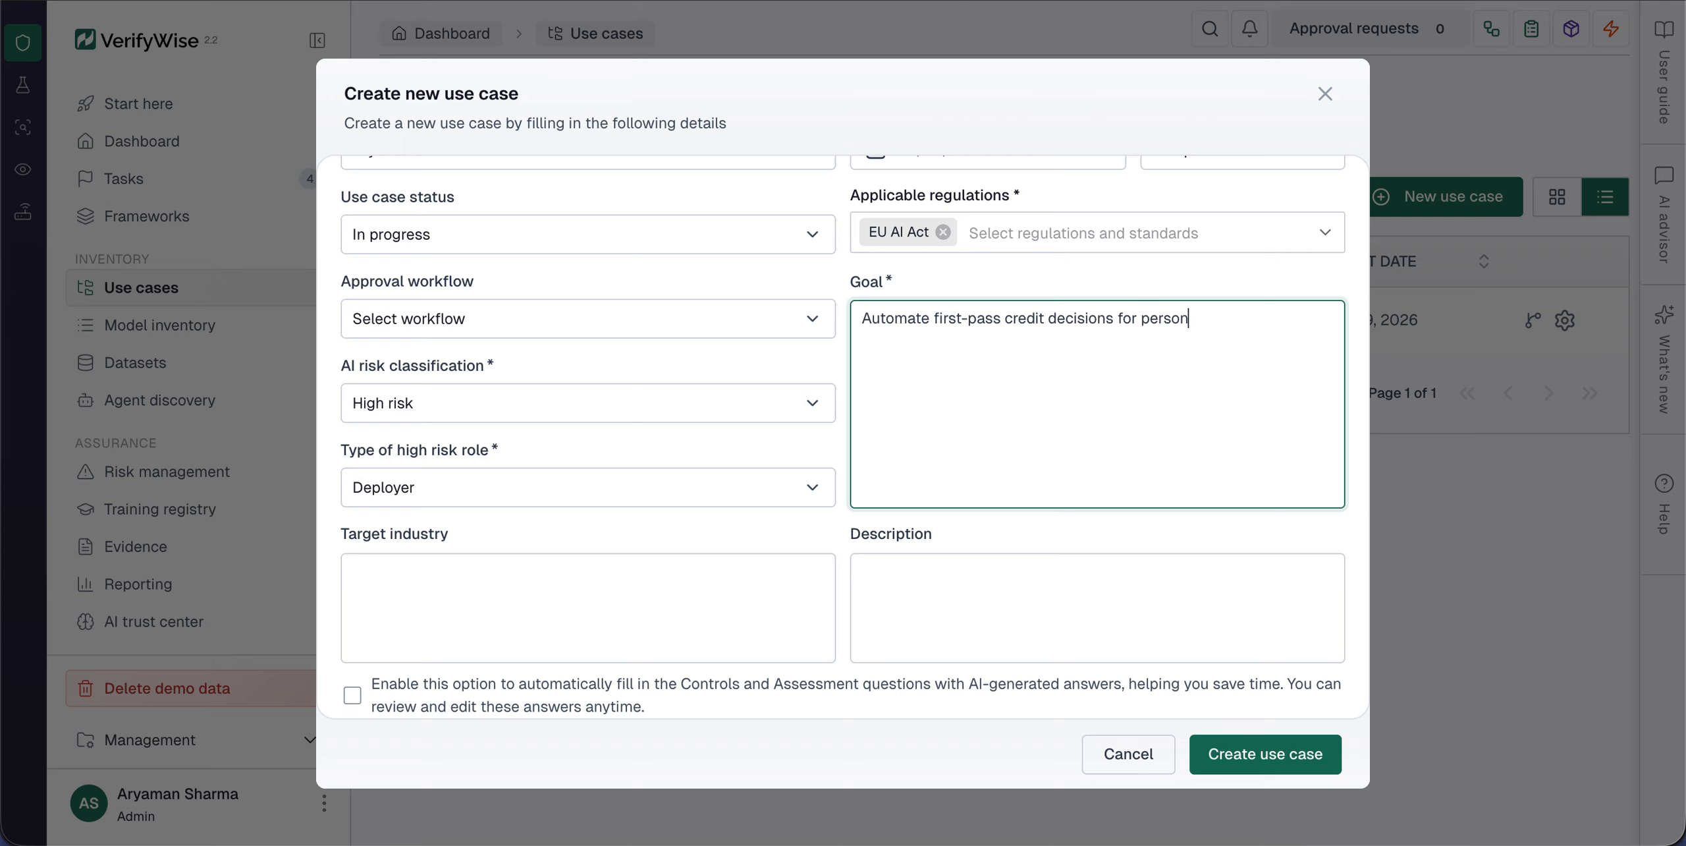
text(al laonds under 50K)
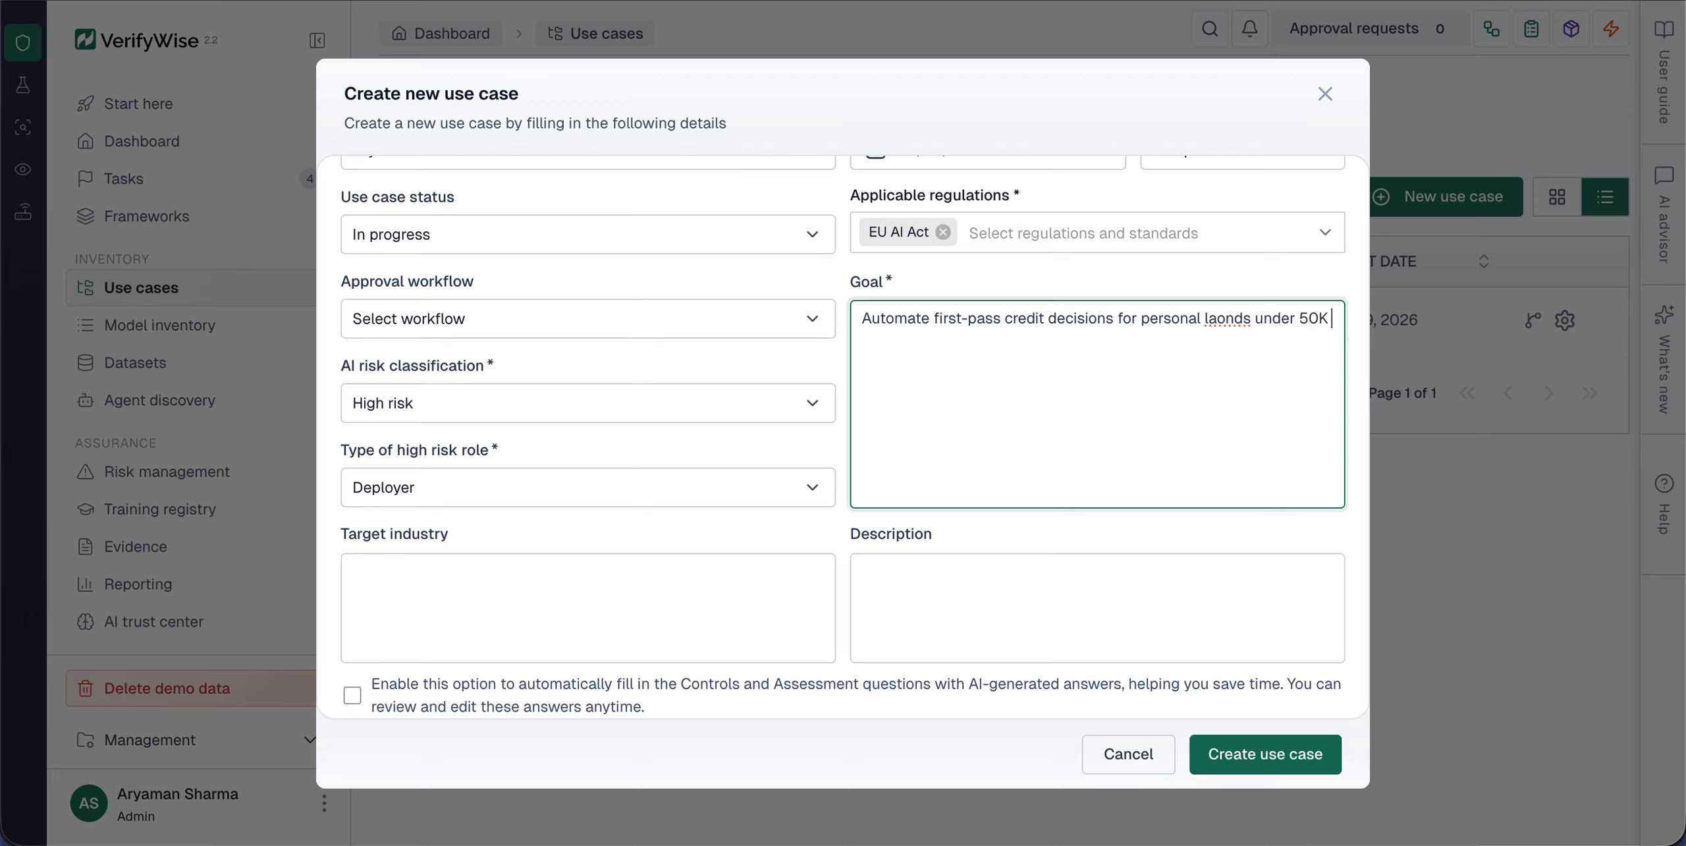
text( Euros.)
Step: Correct the misspelled word after "personal" in the goal text to "loans"
click(1227, 319)
key(BackSpace)
key(BackSpace)
text(o)
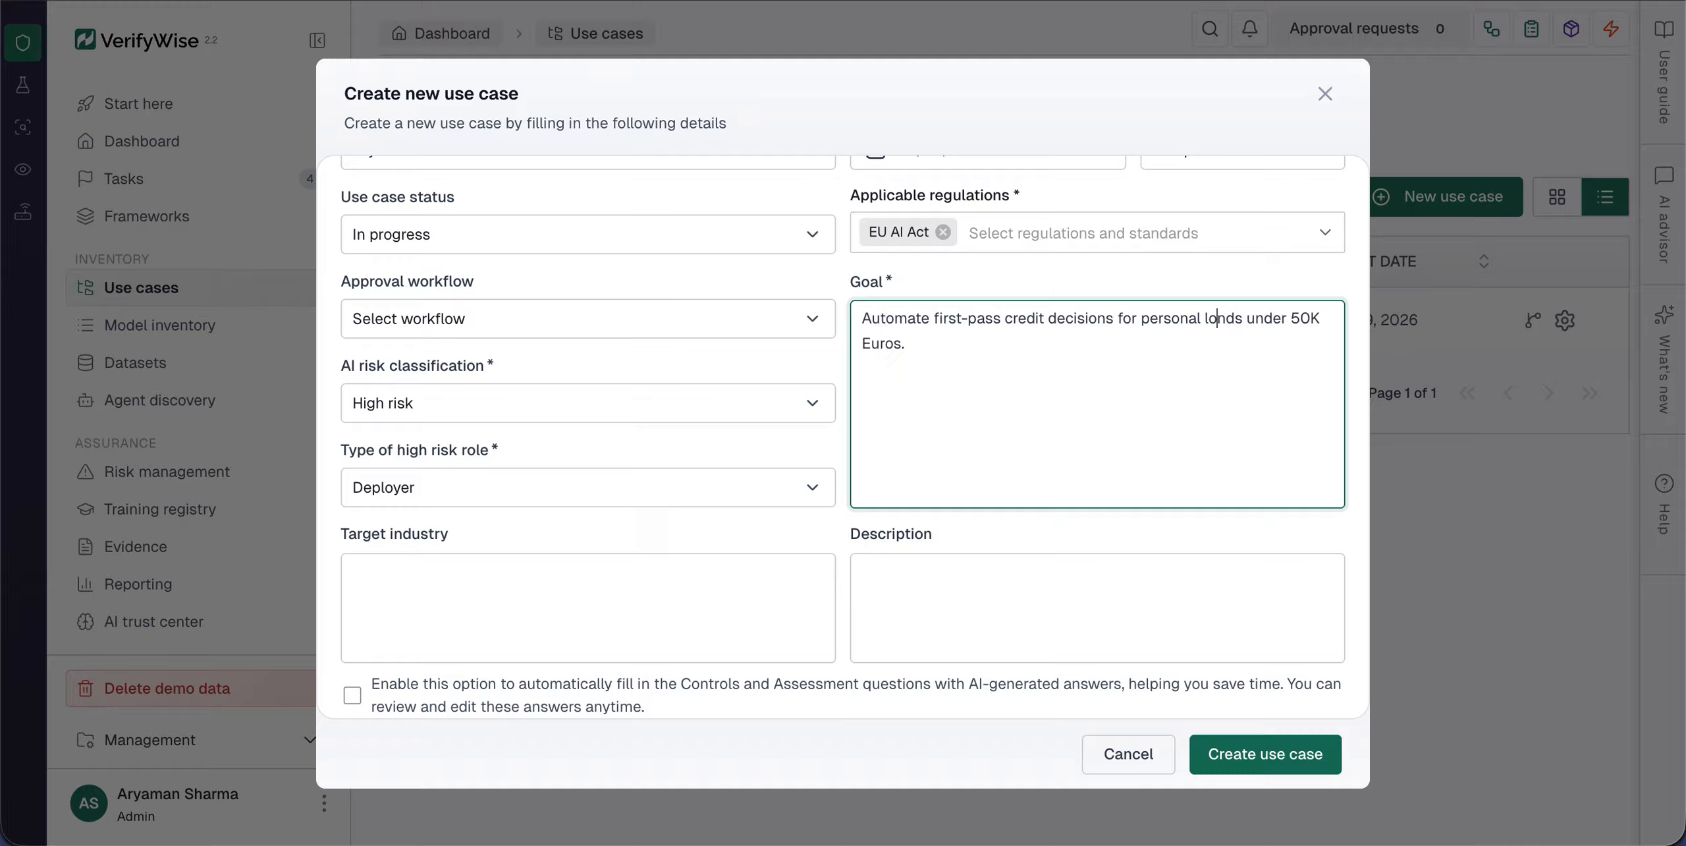
key(Right)
key(Right)
key(BackSpace)
key(BackSpace)
text(an)
Step: Enter "Financial Services / Consumer Learning" as the target industry
click(681, 571)
scroll(682, 568, down, 1)
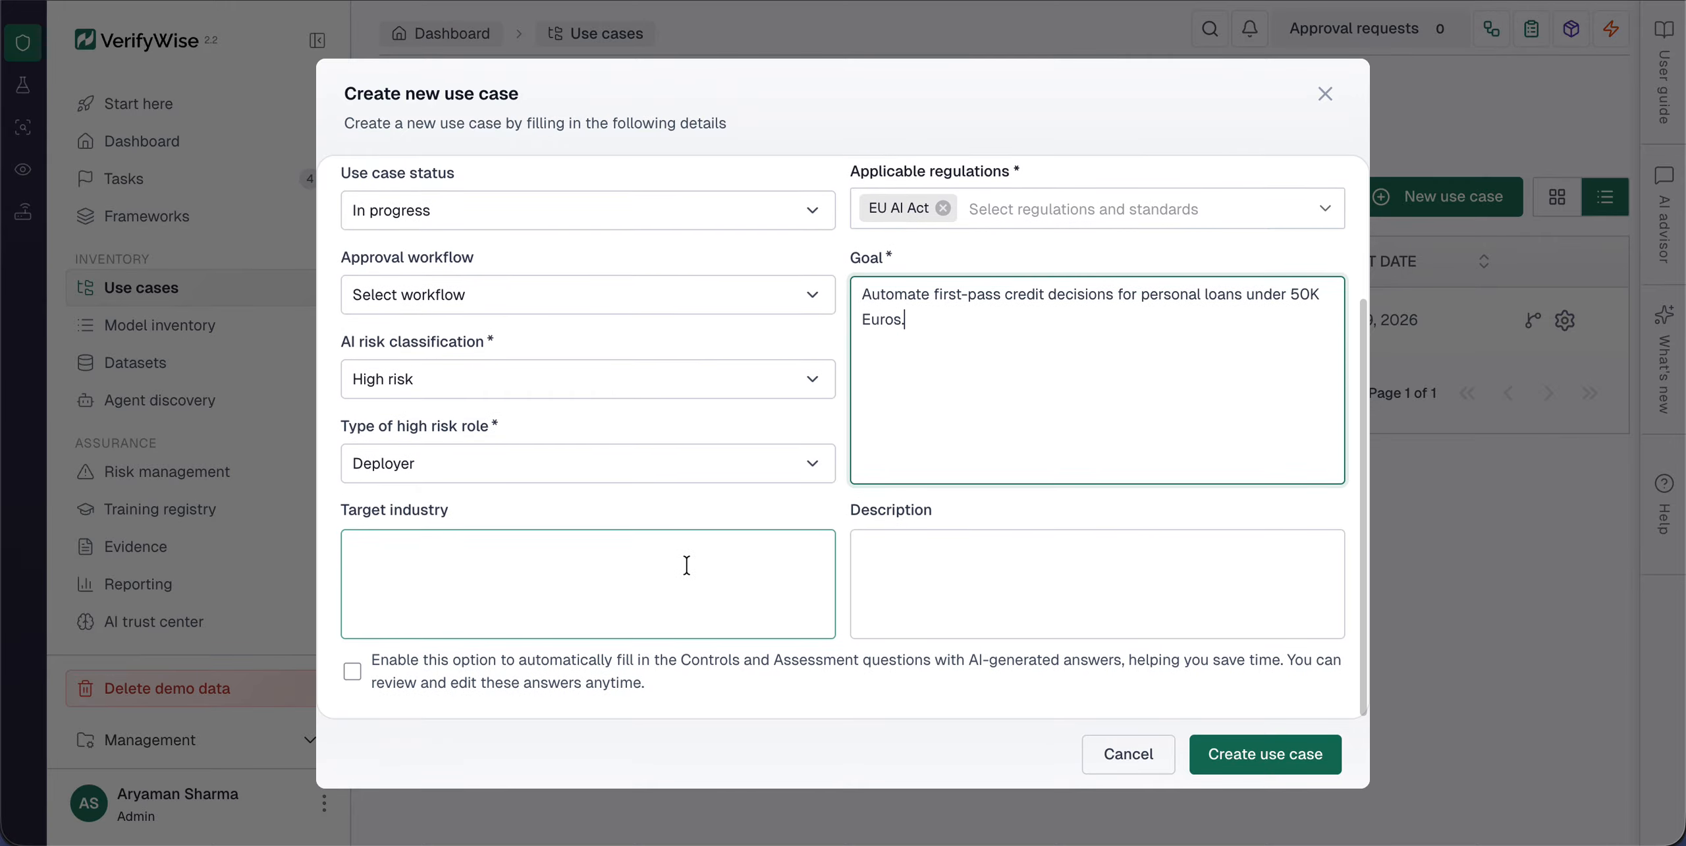
text(Fini)
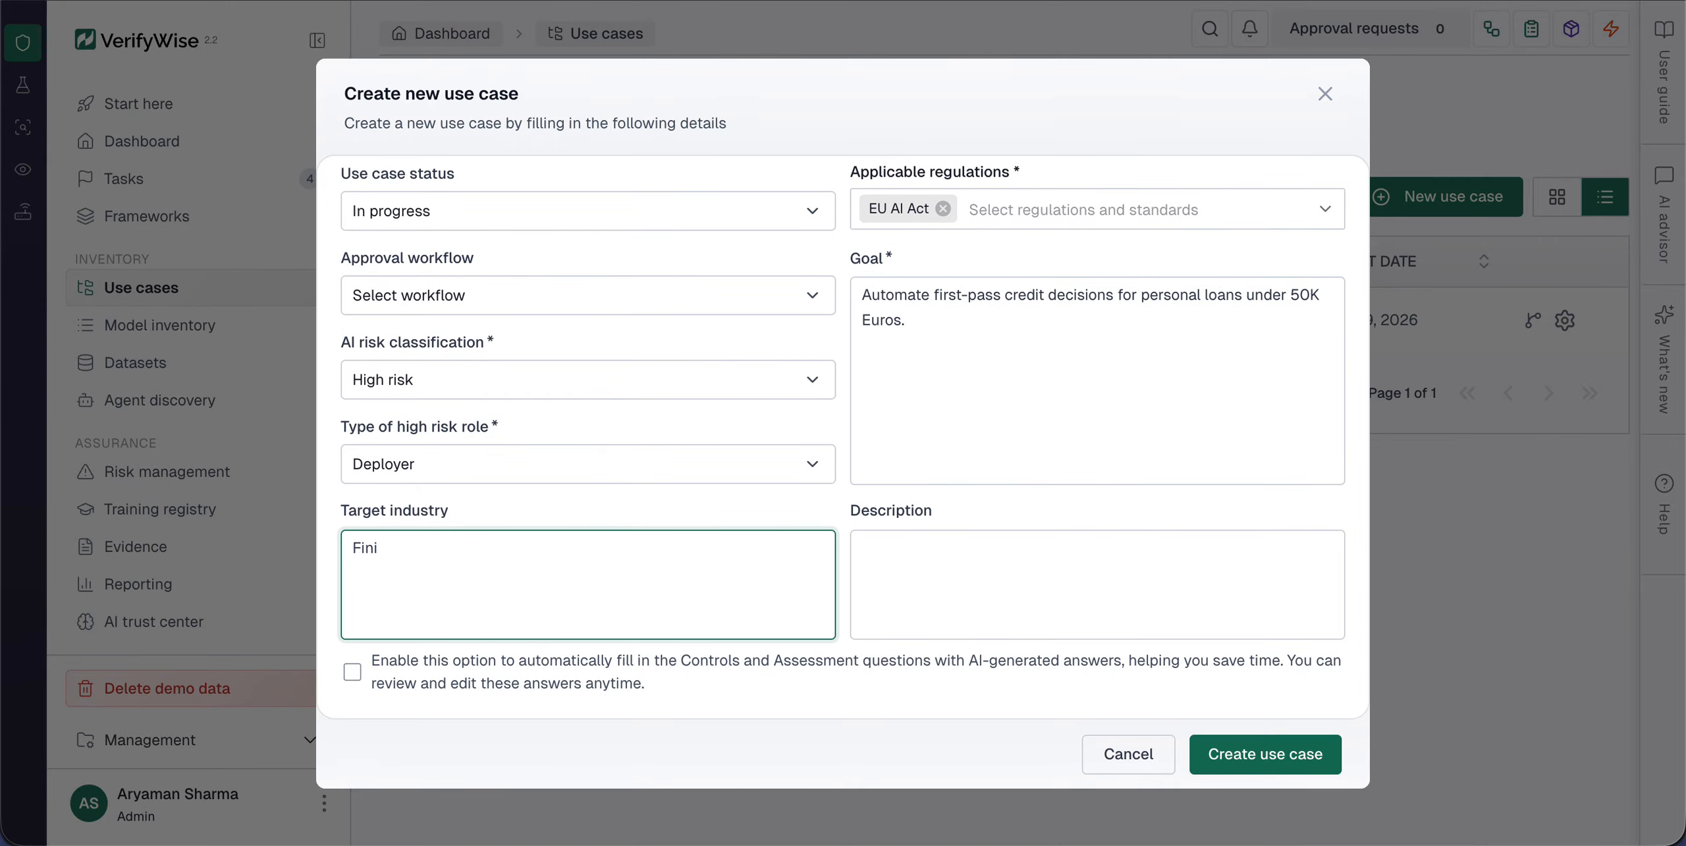
key(BackSpace)
text(anical Services)
click(389, 548)
double_click(388, 547)
text(Financial Services/ Consu)
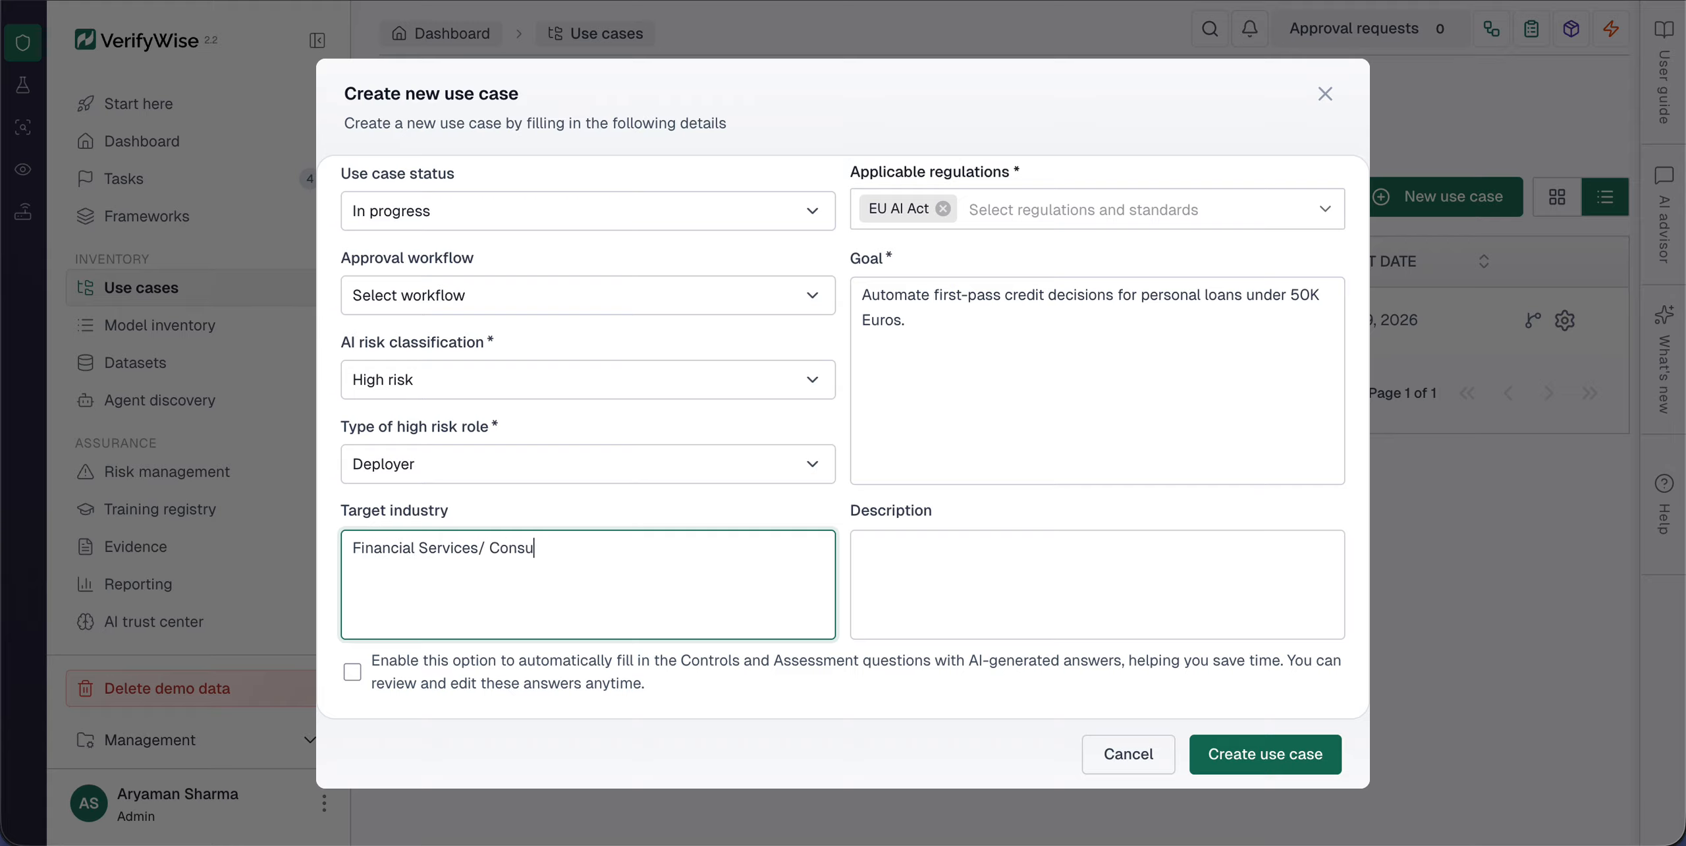
text(mer Learning)
click(476, 549)
Step: Enter the description "An AI-Powered decisioning system that ingests applicant financial data."
click(910, 581)
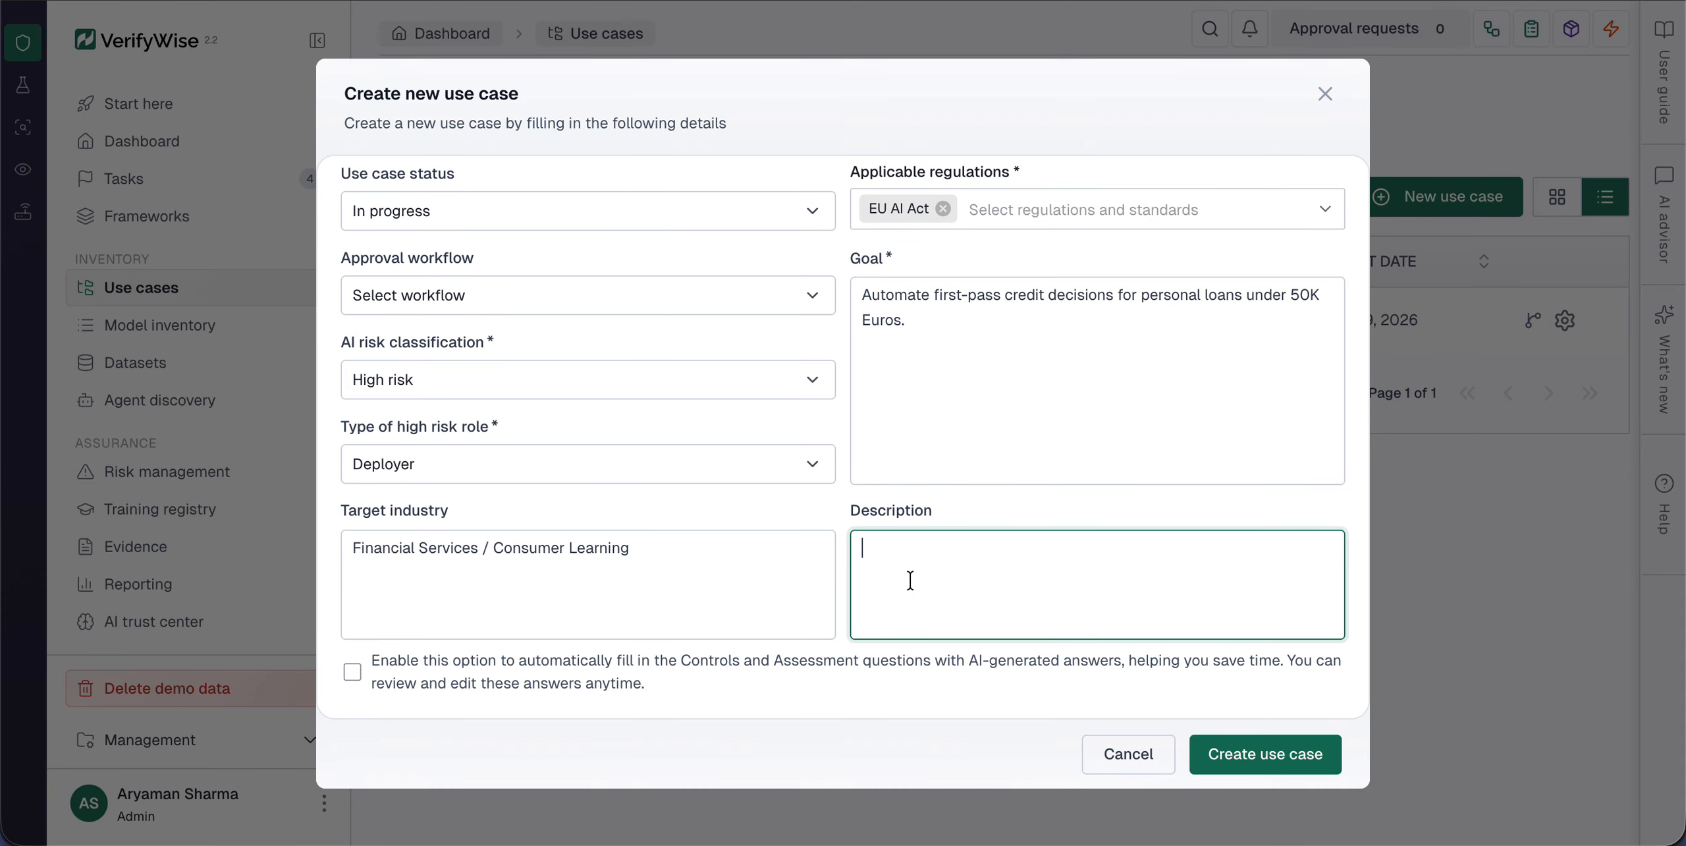
text(An Ai-Powered decision)
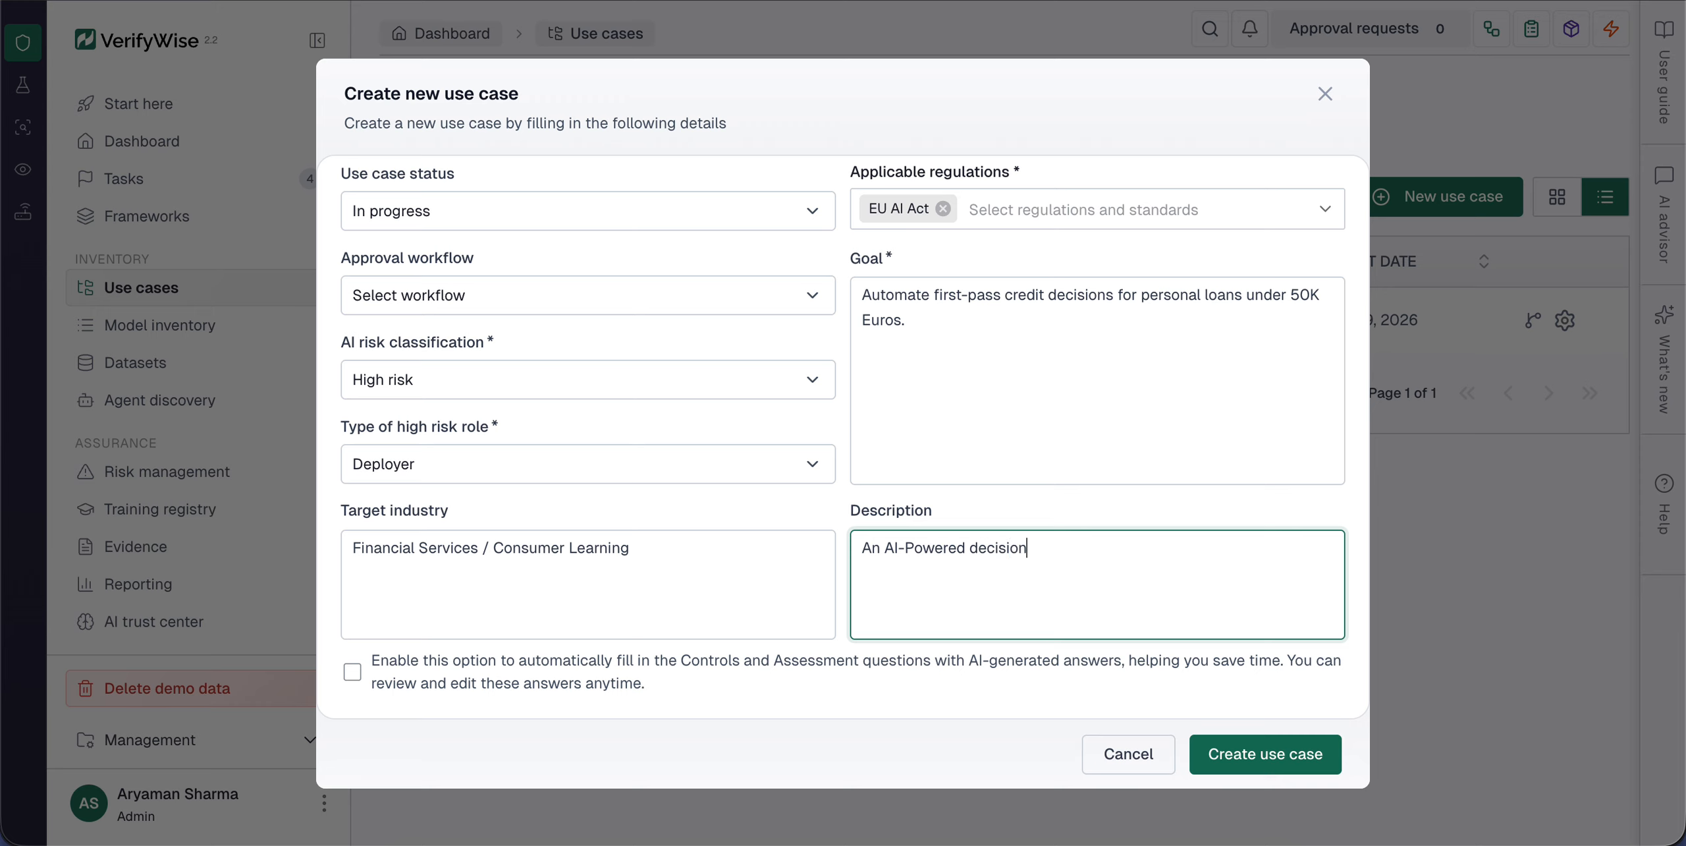
text(ing system that ingests applicant financial data,)
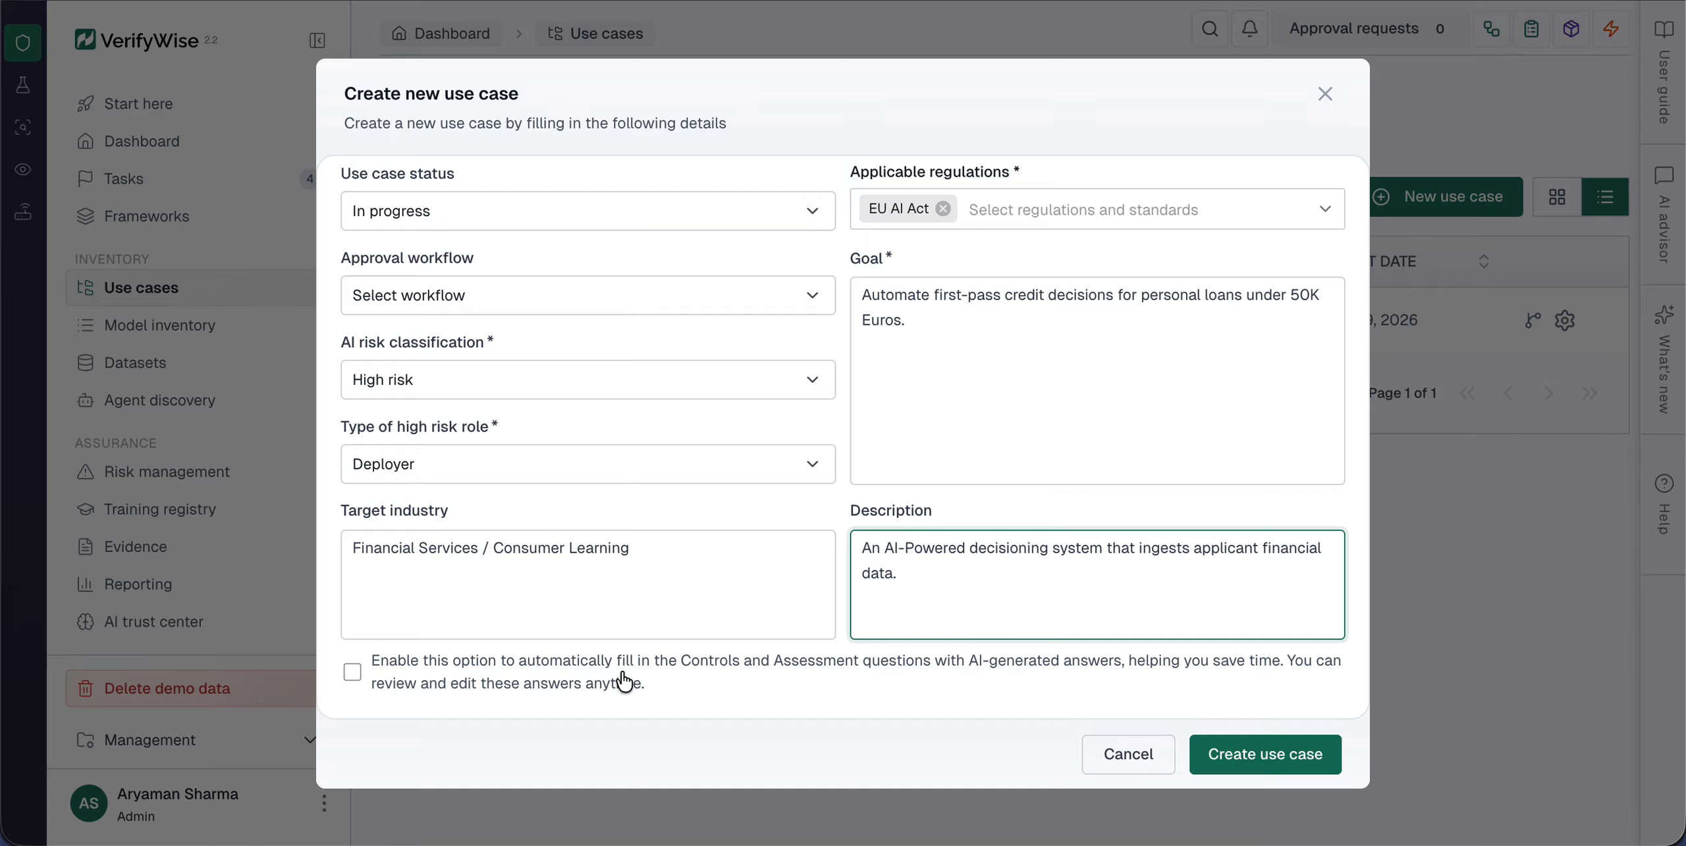
Step: Enable automatic AI-generated answers for the Controls and Assessment questions and create the use case
click(692, 675)
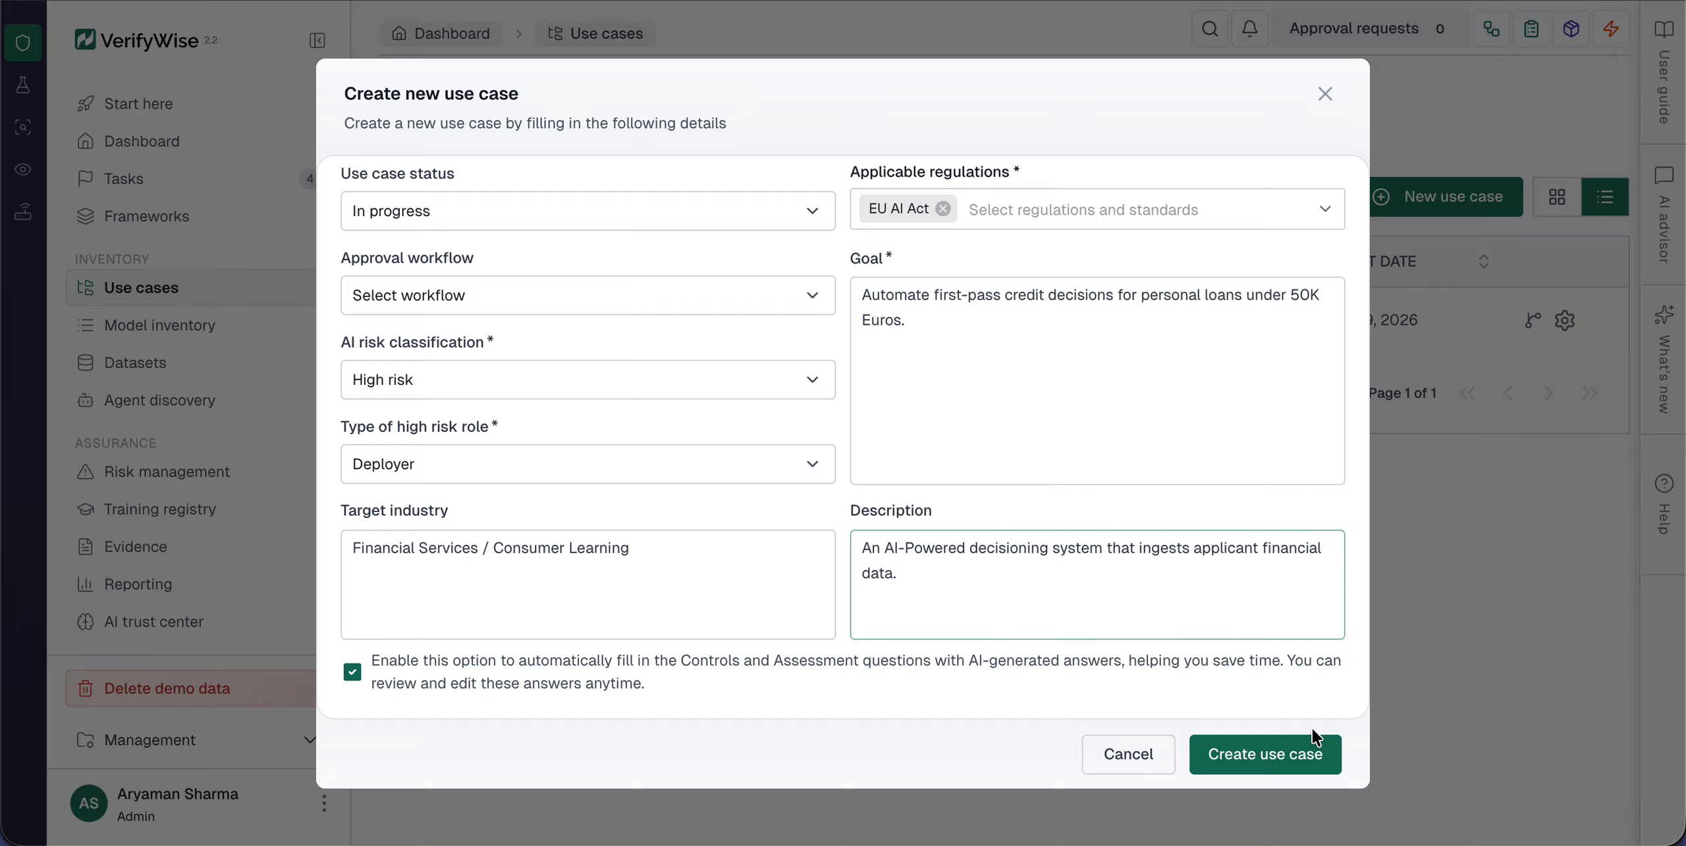
click(1308, 777)
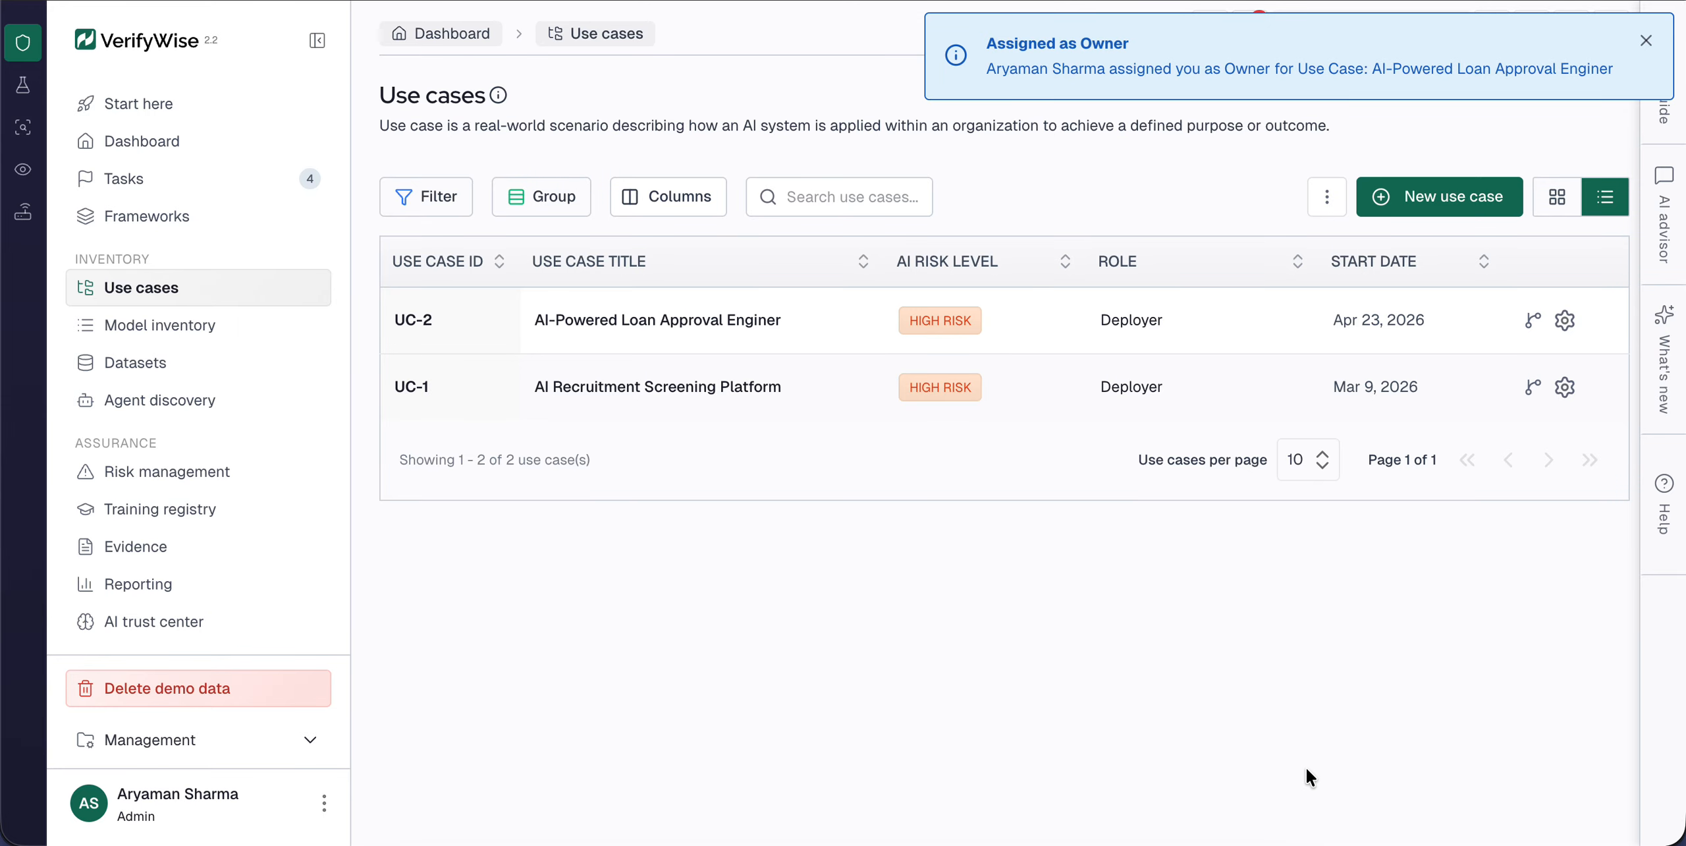
Step: View the overview of the AI-Powered Loan Approval Enginer use case and return to the use case list
click(672, 337)
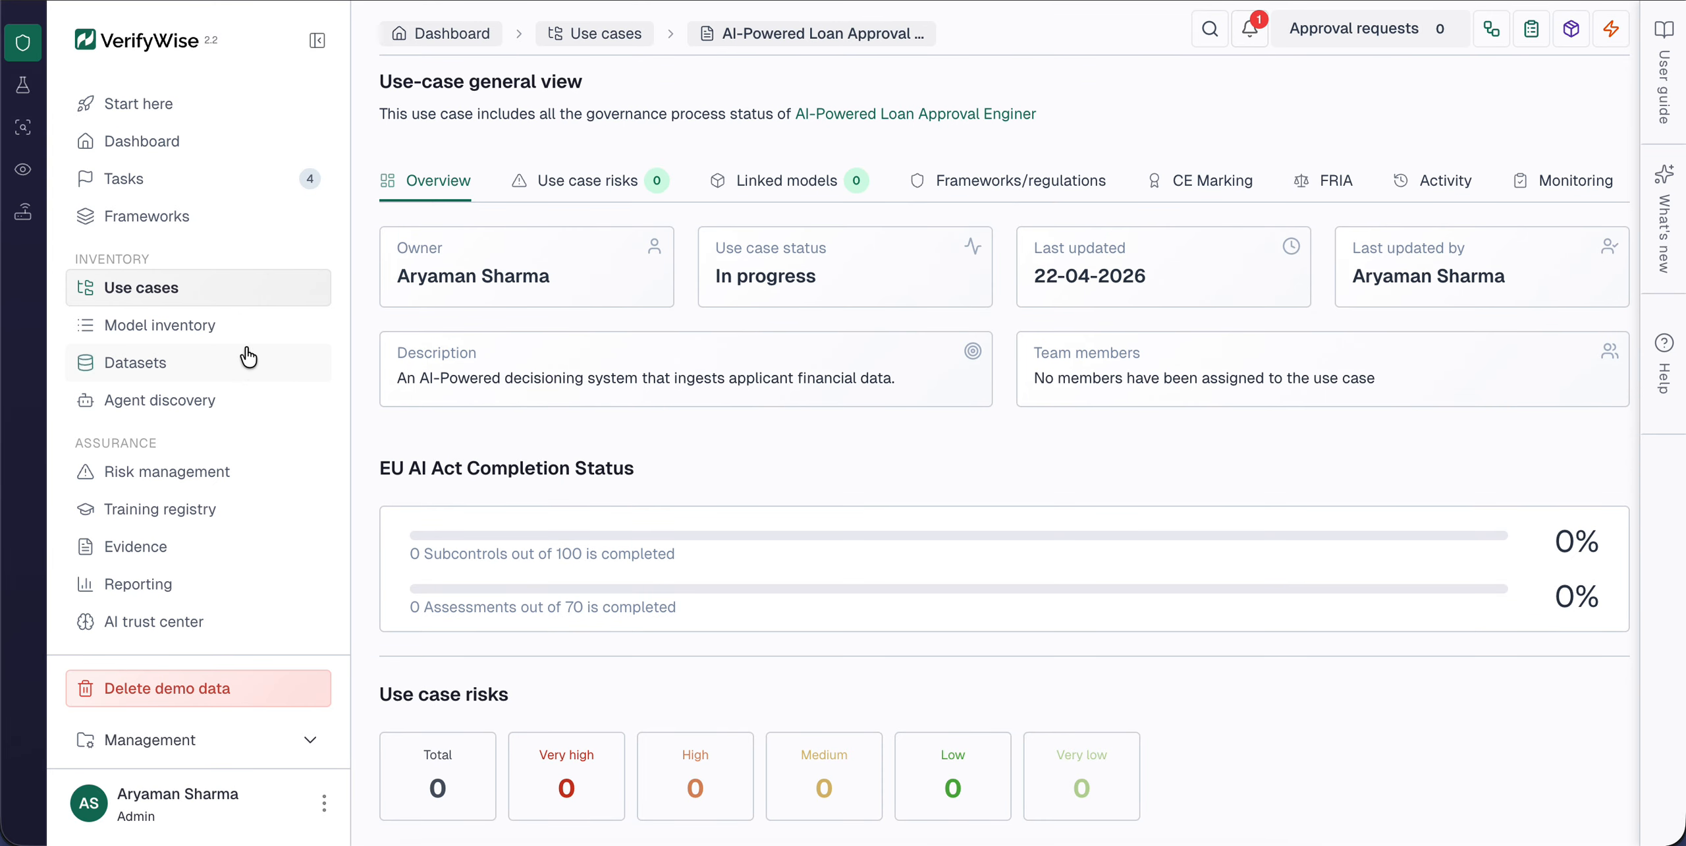
click(283, 300)
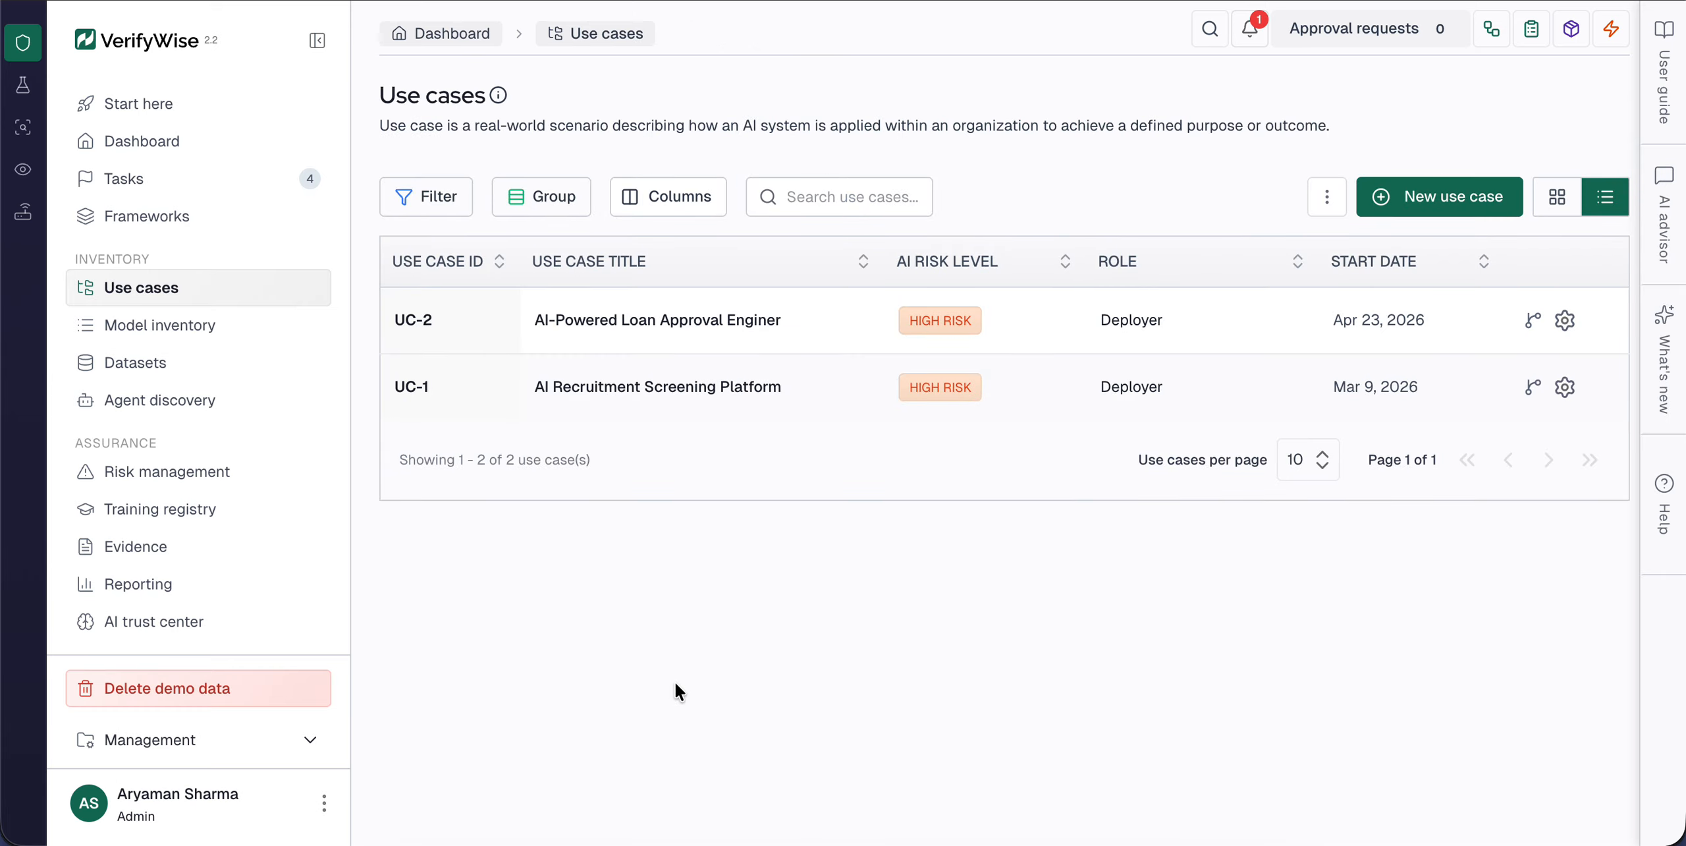